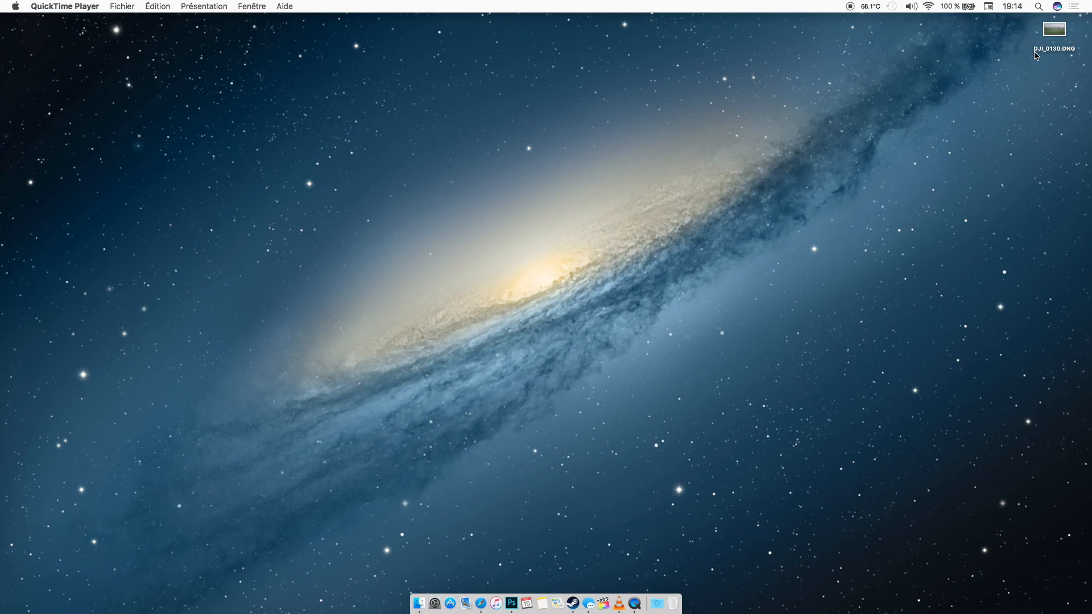
Open DJI_0130.DNG for raw editing and set highlights to -100, shadows to +100 and blacks to -46
double_click(1045, 37)
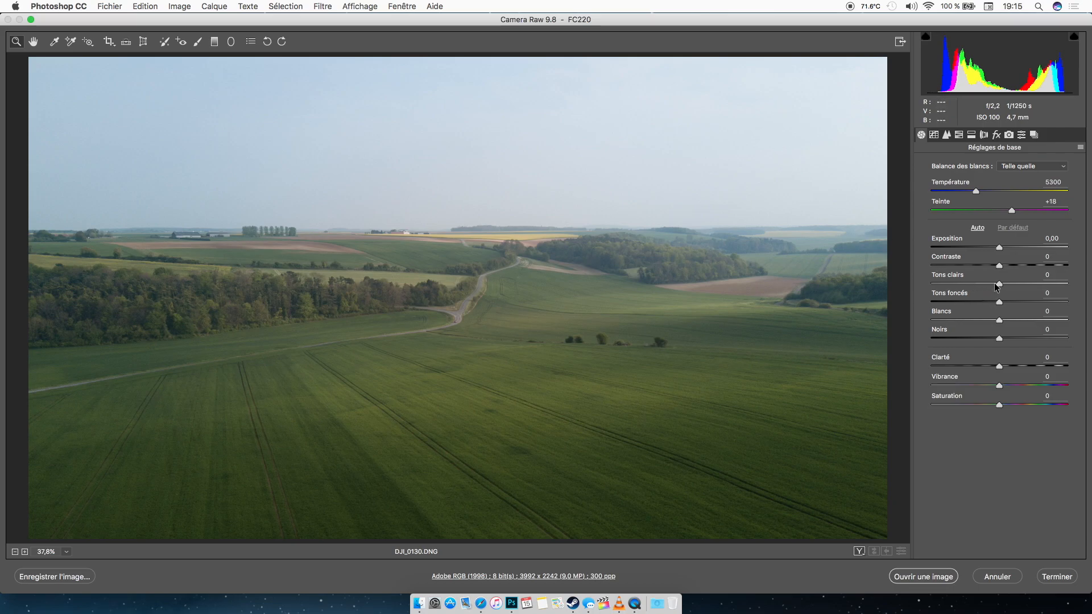
drag(996, 286, 928, 284)
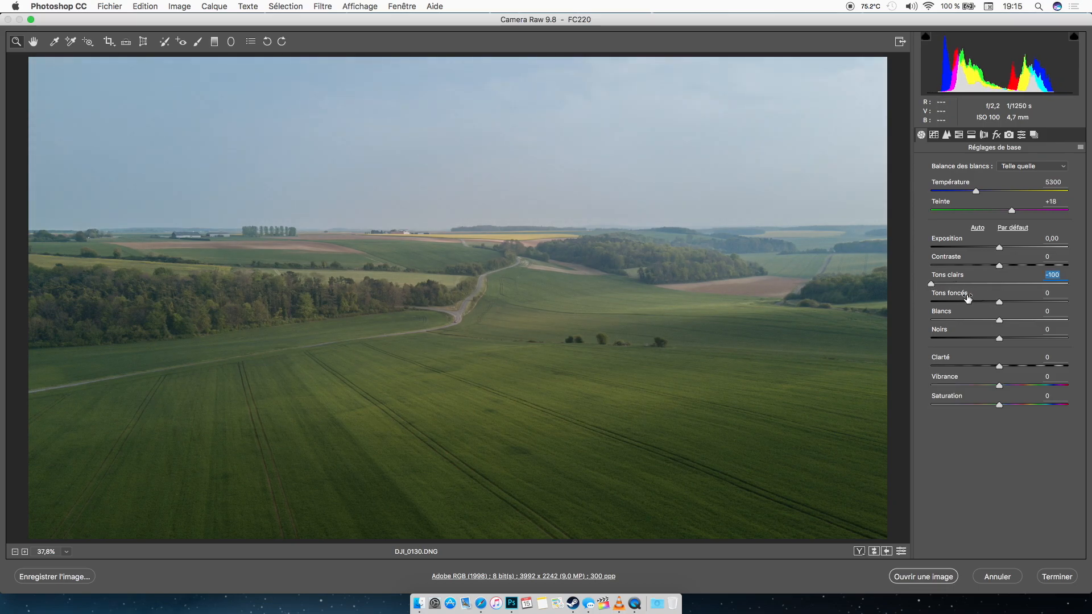
drag(988, 300, 1081, 306)
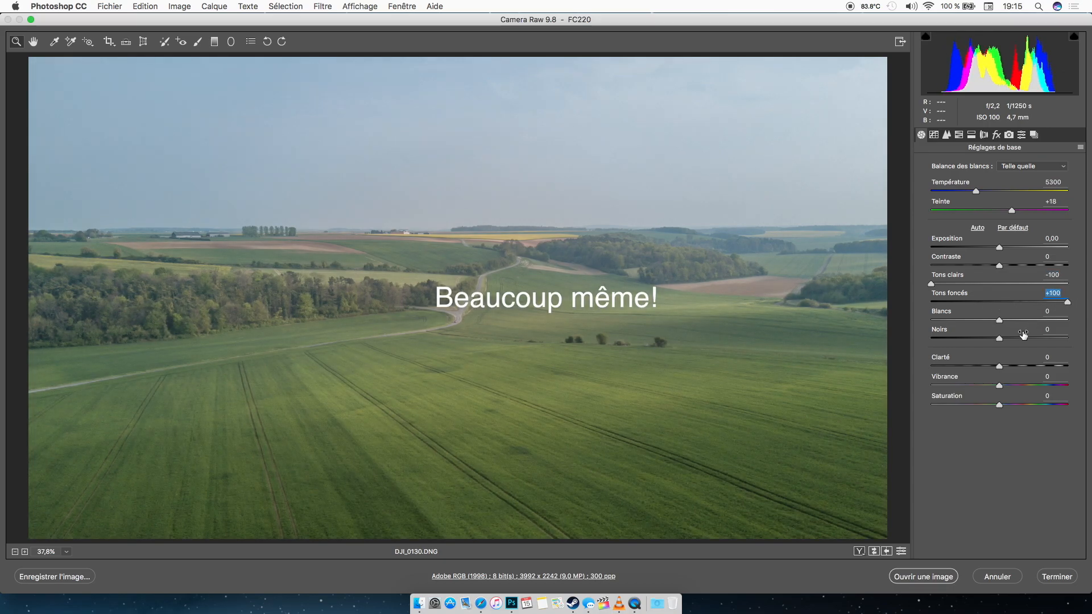
drag(1001, 338, 968, 339)
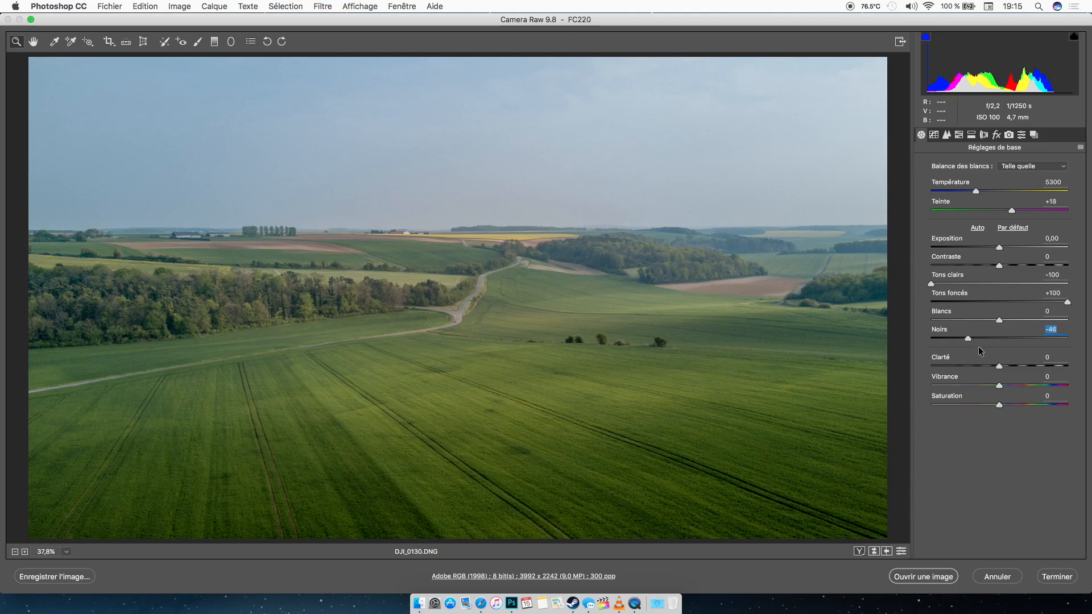
Leave the whites at 0, and set the photo's clarity to +26 and saturation to +11
click(927, 37)
drag(991, 318, 996, 319)
text(0)
click(1009, 366)
drag(1010, 366, 1016, 367)
click(1013, 405)
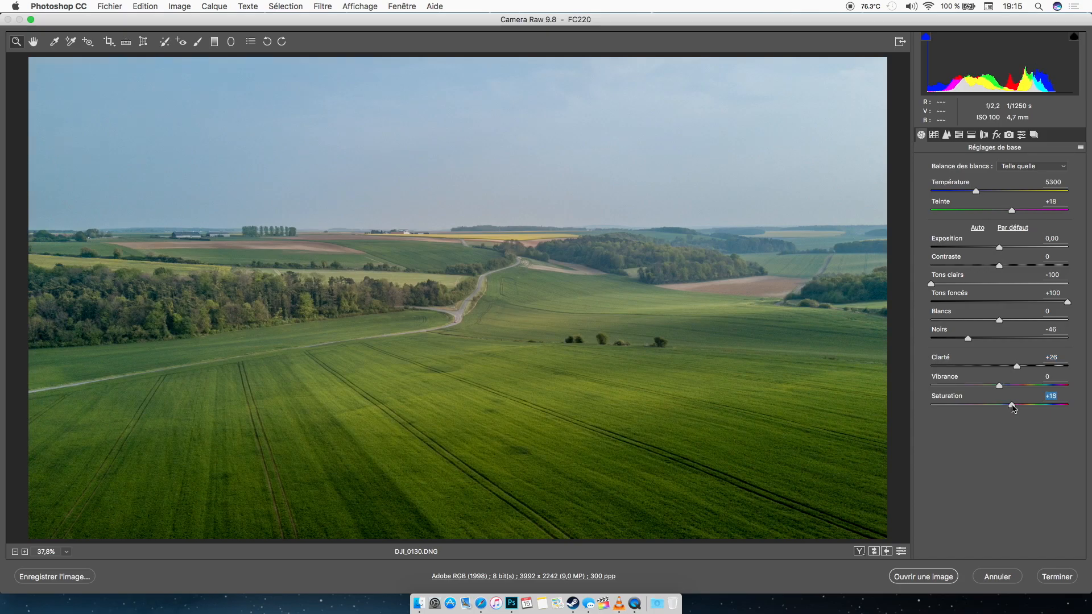
drag(1009, 405, 1007, 405)
Warm the white balance temperature to 5400 and set the overall contrast to +9
click(1053, 184)
key(Up)
key(Up)
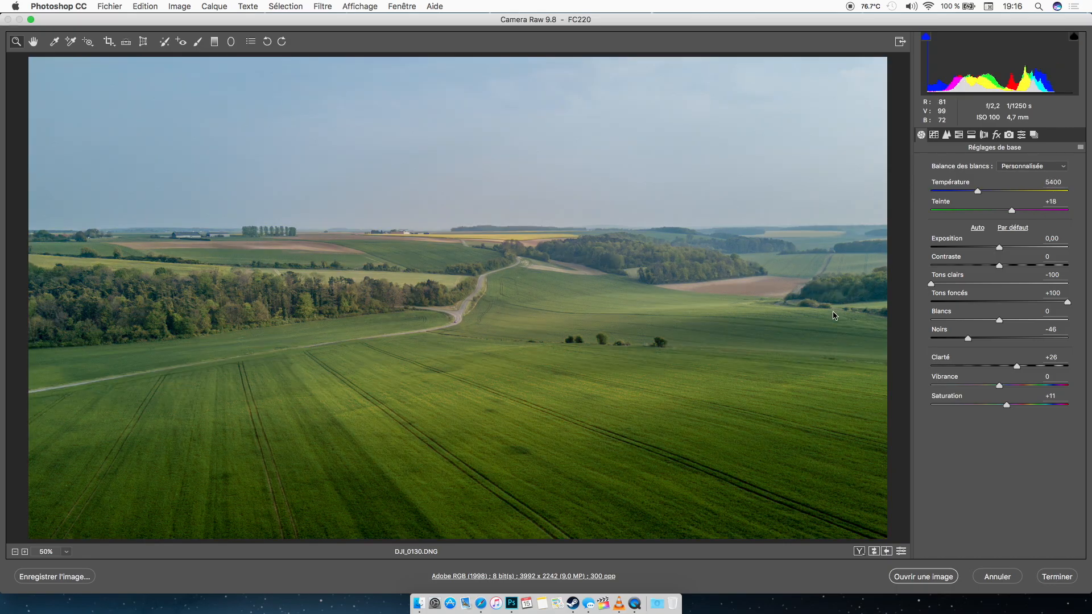
click(836, 312)
right_click(665, 293)
click(692, 451)
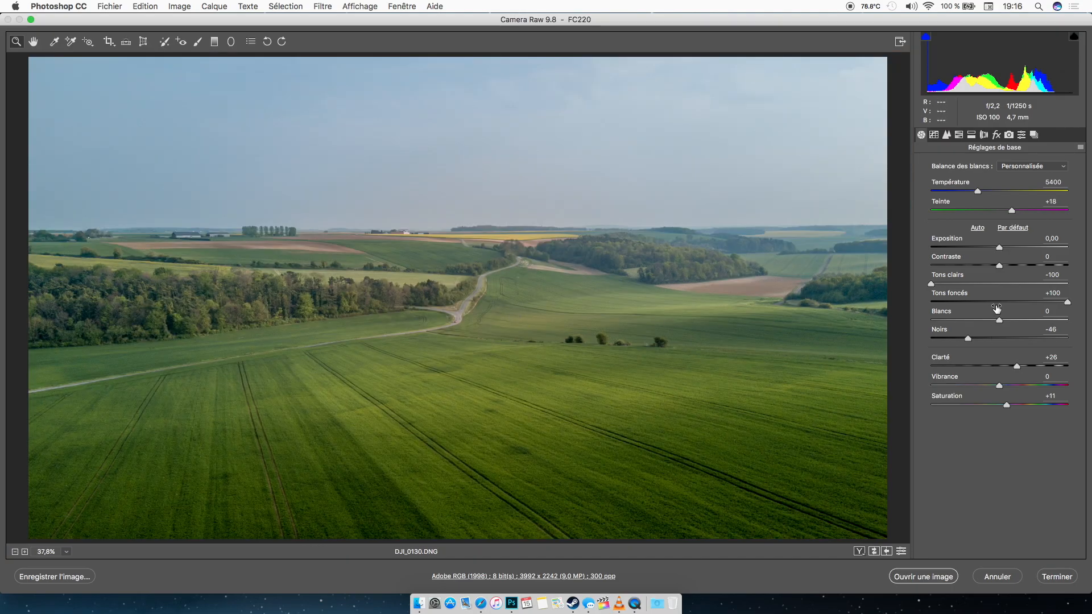
drag(1009, 264, 1005, 265)
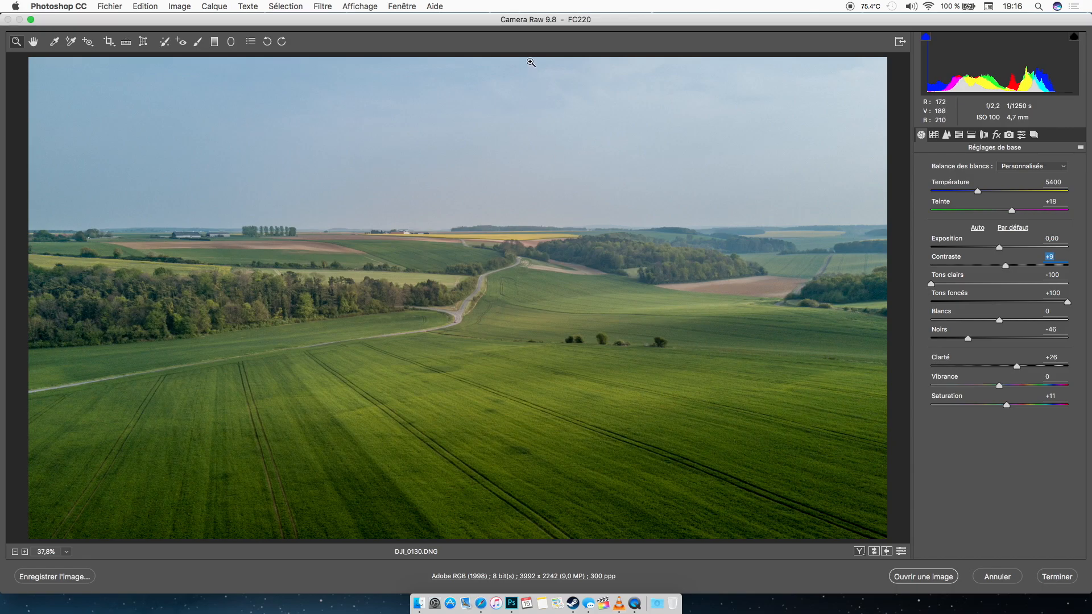
Add a graduated filter with dehaze at 0, running from just above the horizon to just below it
click(214, 41)
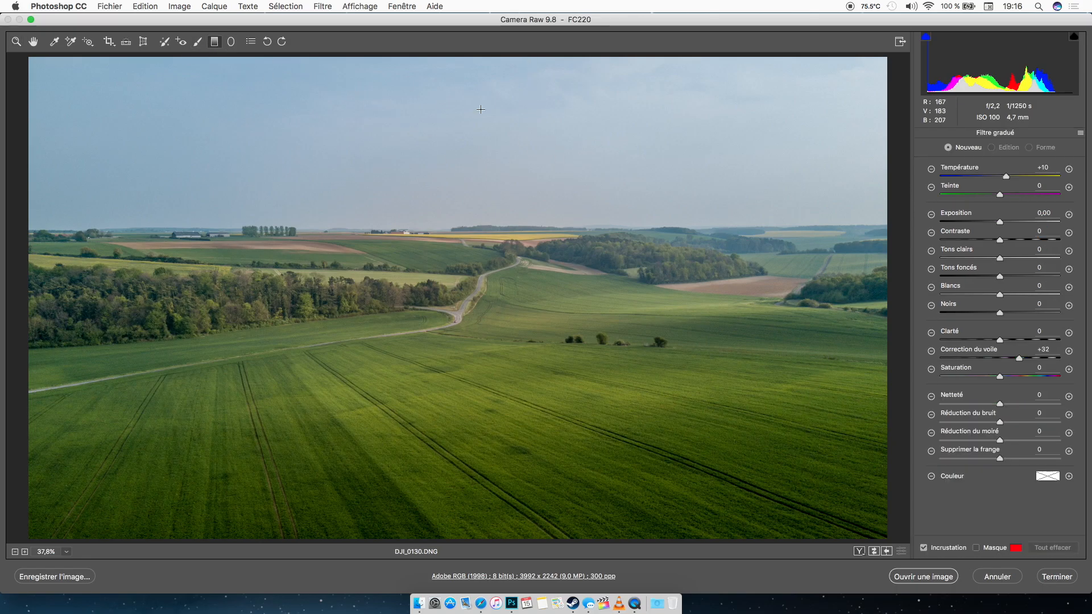
click(1055, 349)
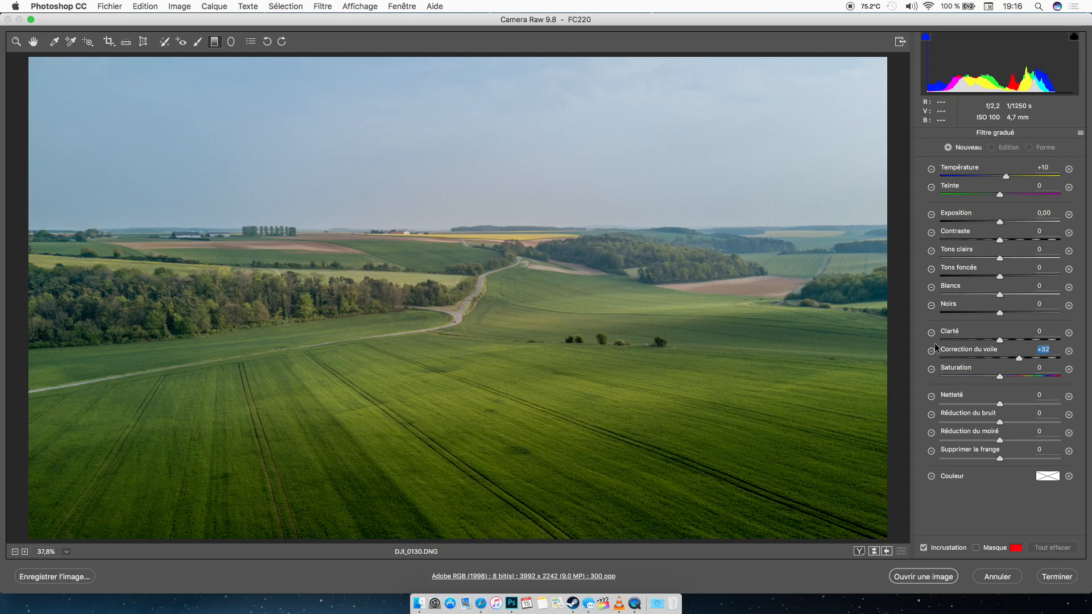
text(0)
drag(471, 203, 472, 251)
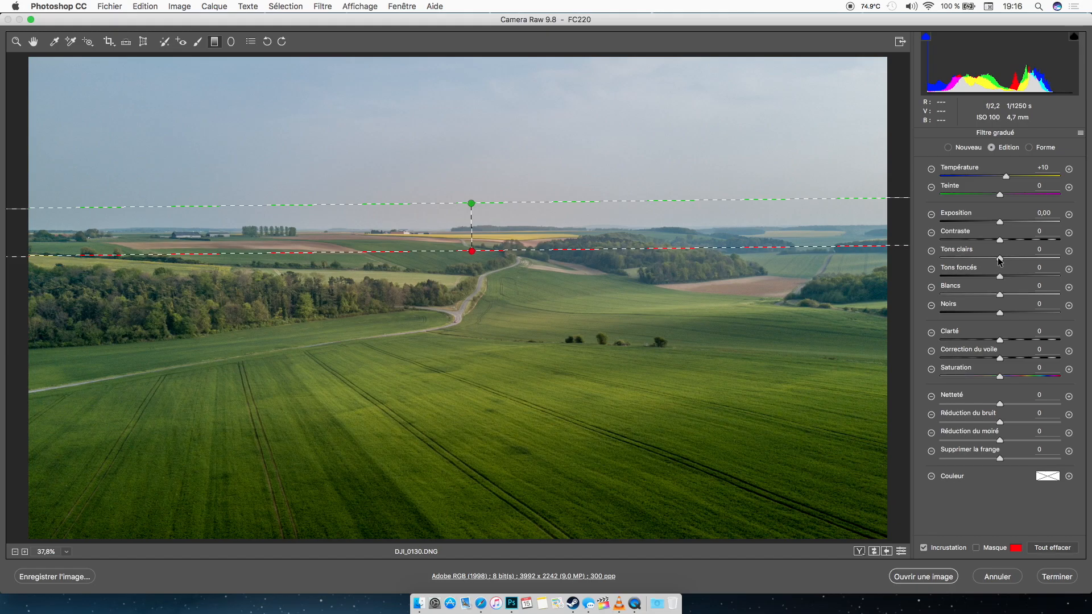
Set the sky filter's highlights to -100, contrast to +12, exposure to -0.25 and whites to +39
drag(1000, 258, 943, 261)
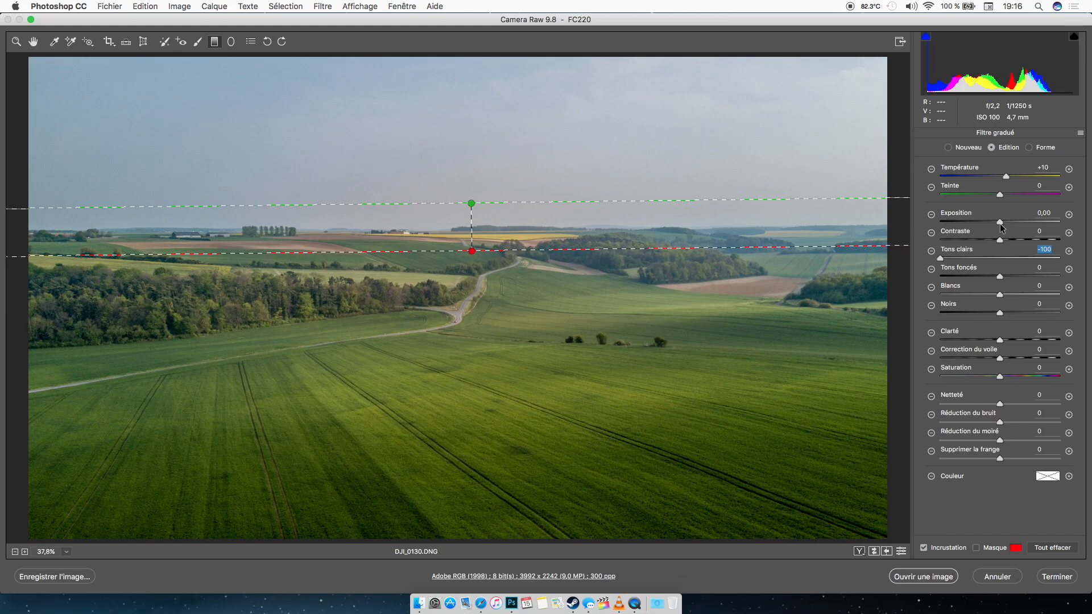
drag(1002, 240, 994, 220)
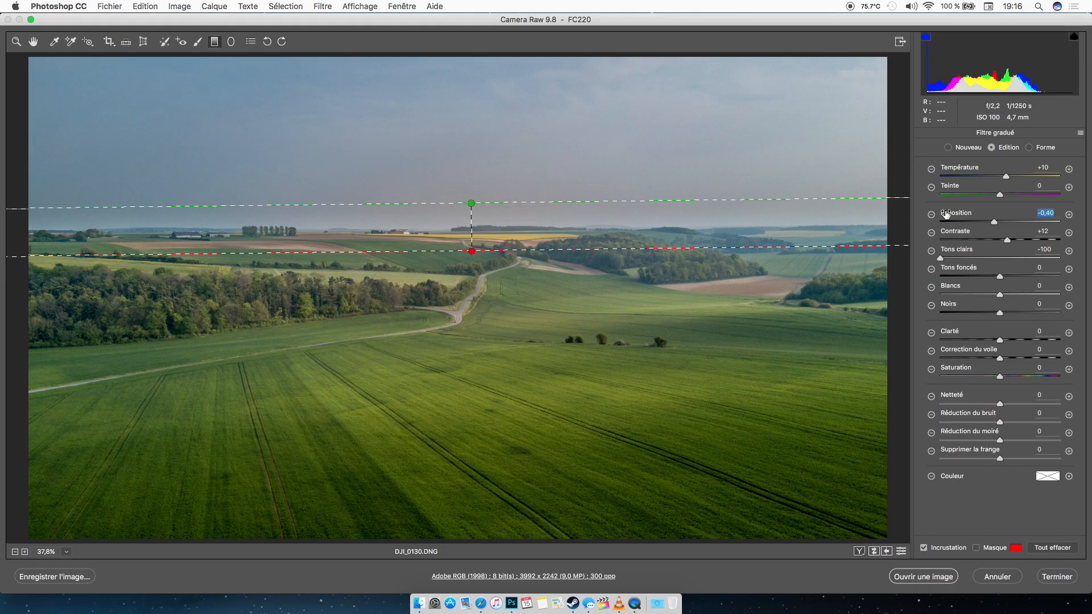
drag(997, 220, 998, 220)
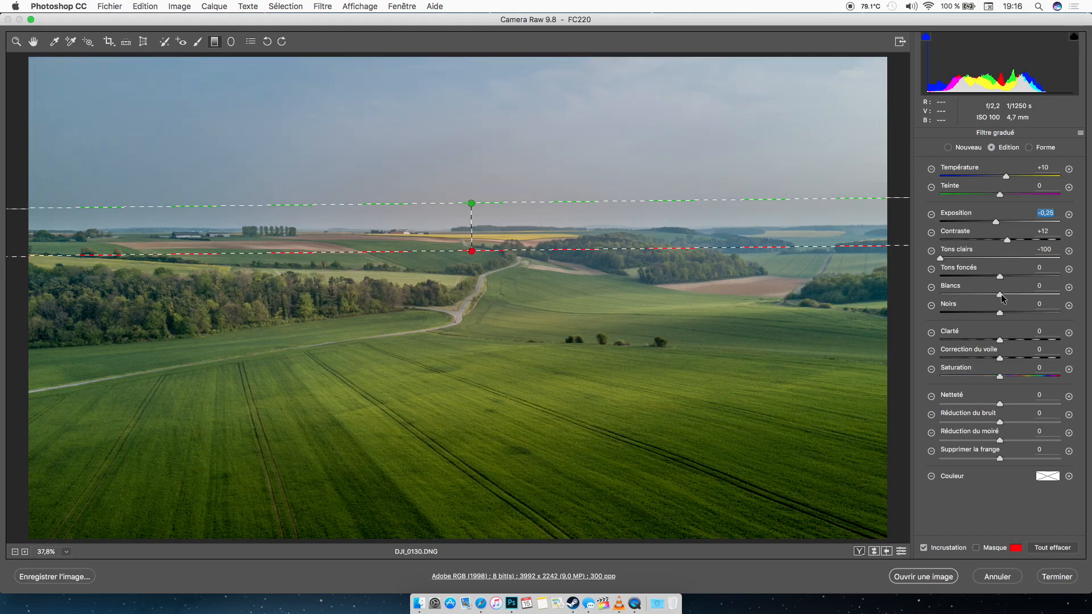
drag(1001, 295, 1024, 296)
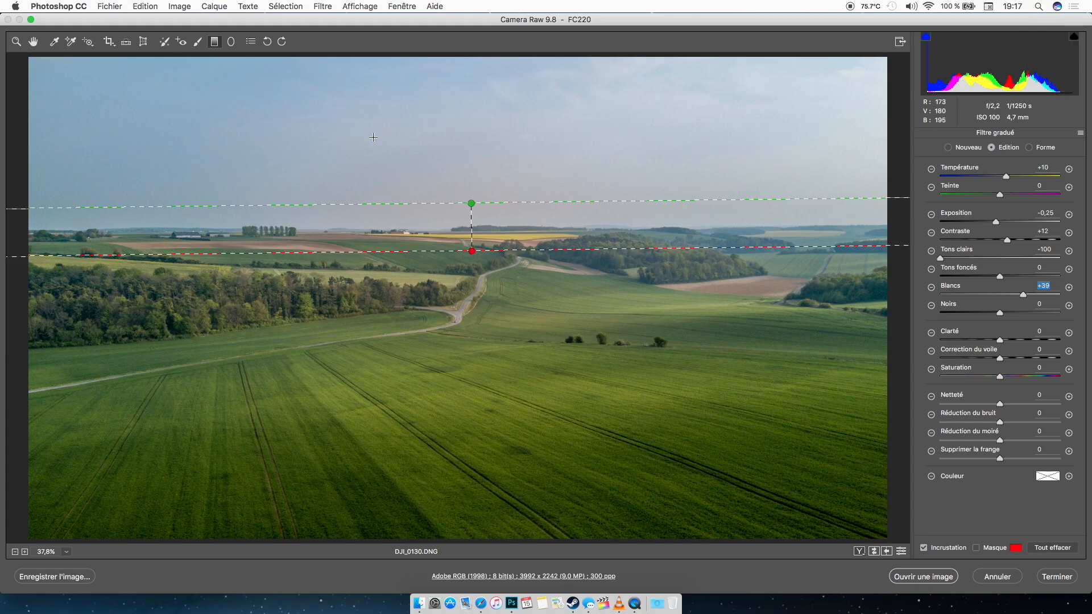
Set the sky filter's temperature to -10, saturation to +15 and dehaze to +4
click(996, 177)
drag(997, 180, 994, 181)
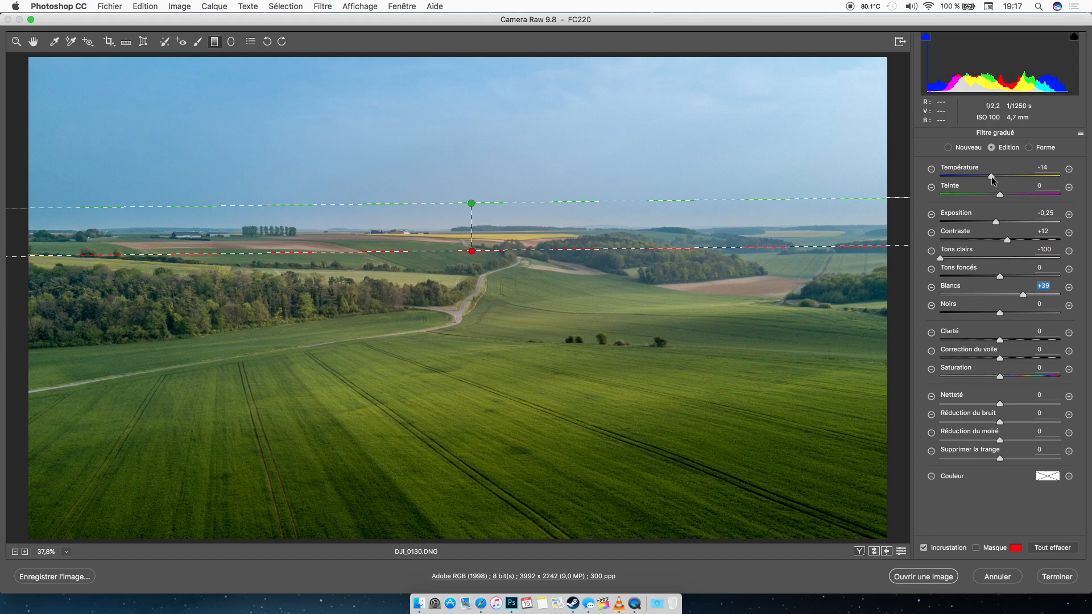
drag(992, 177, 995, 177)
click(1009, 378)
click(1008, 358)
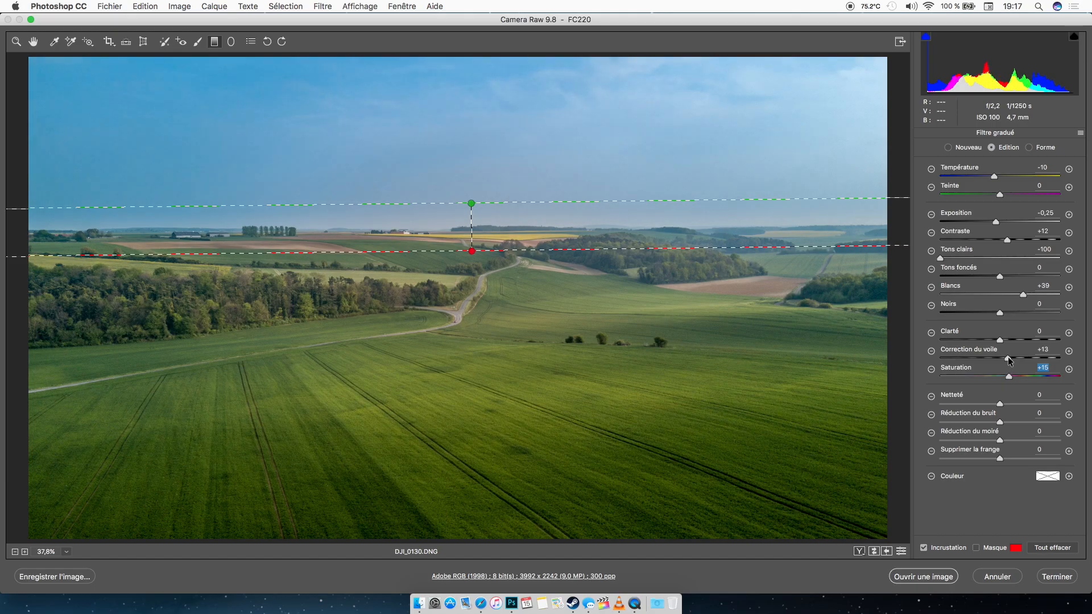
drag(1008, 357, 1001, 360)
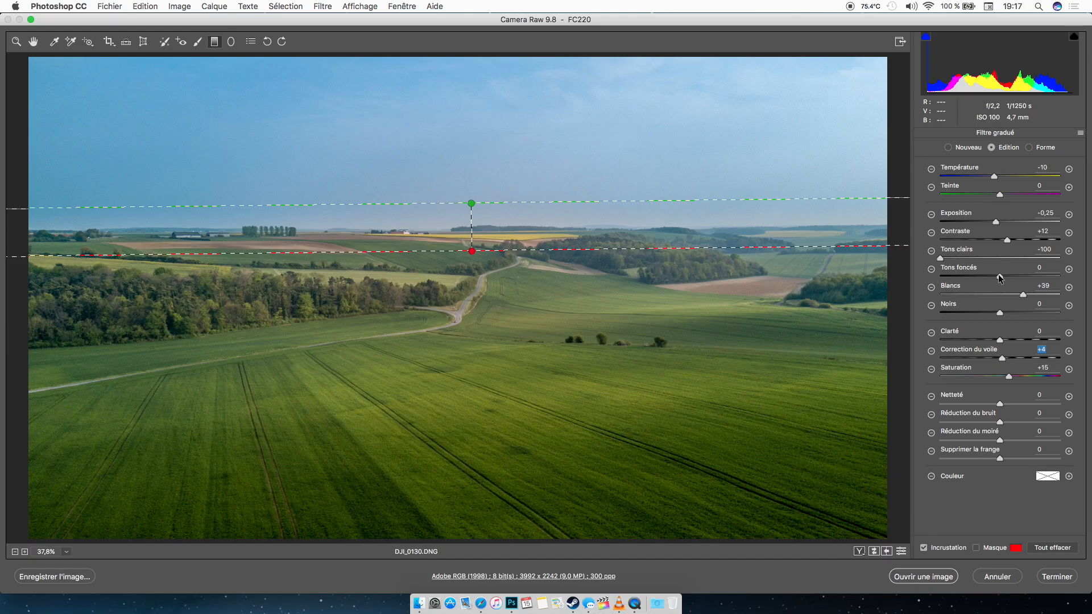
Set the sky filter's shadows to -99 and clarity to +100, and extend its lower edge down to the treeline
drag(1000, 277, 971, 280)
drag(948, 276, 941, 276)
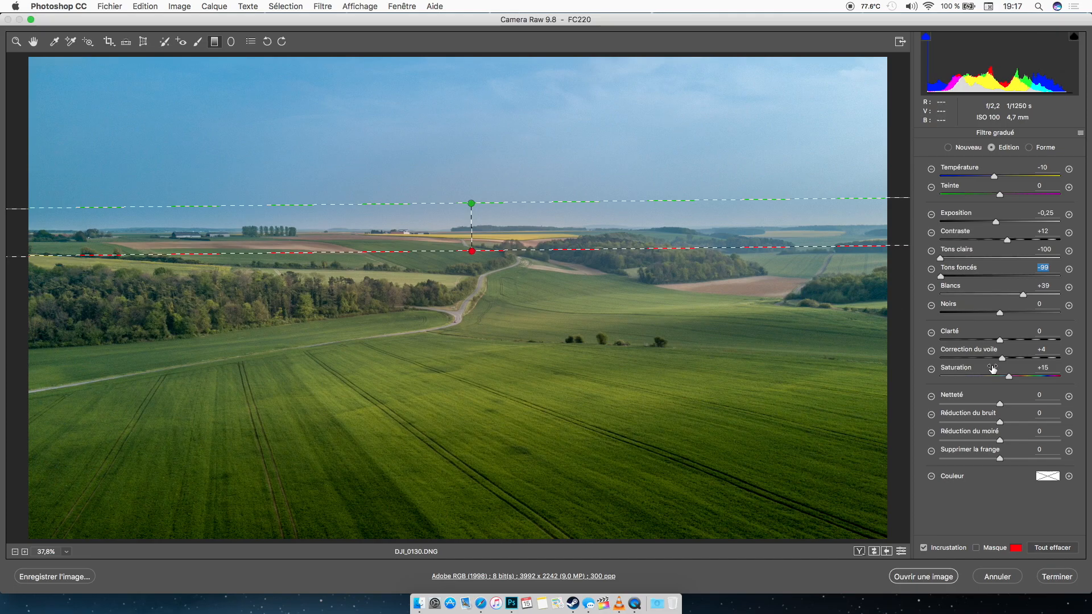
click(1018, 340)
click(1060, 340)
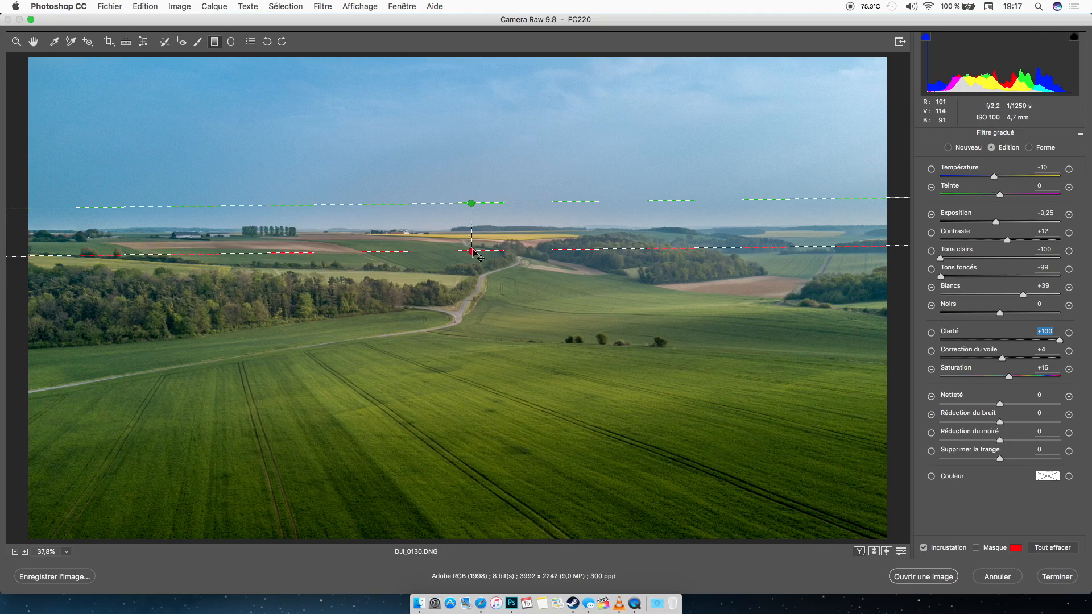
drag(472, 251, 472, 274)
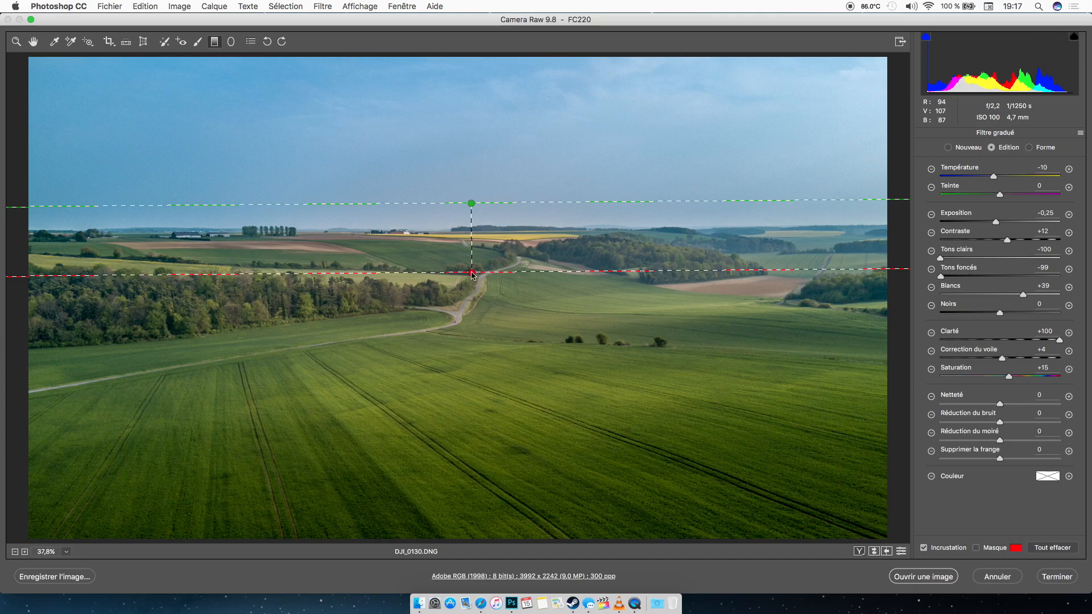
Erase the sky filter's mask from the land below the horizon using a size 6, feather 30 brush with auto mask off
click(1029, 148)
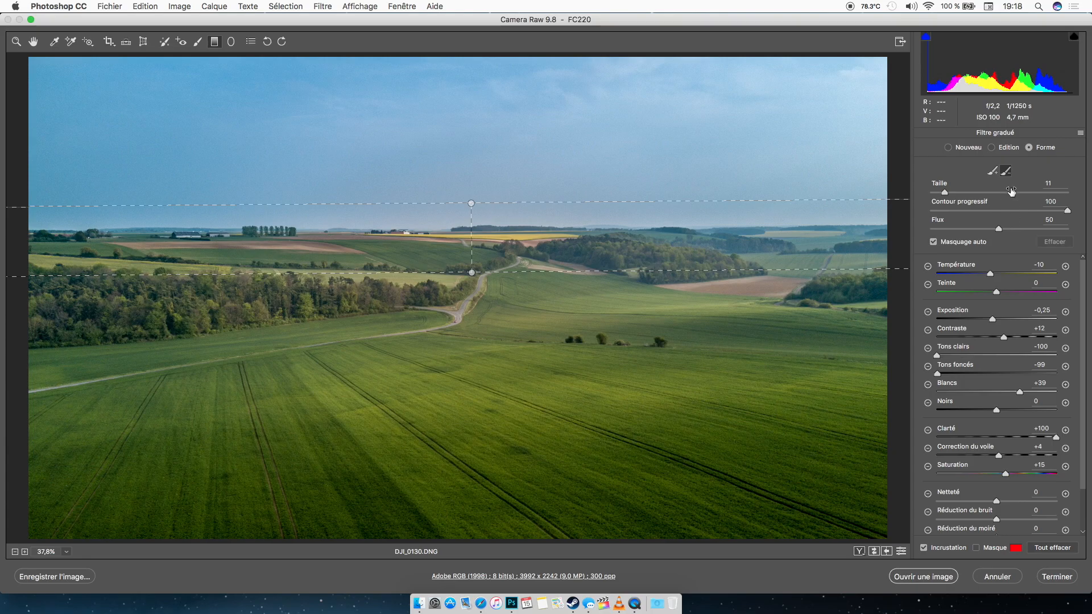
click(977, 548)
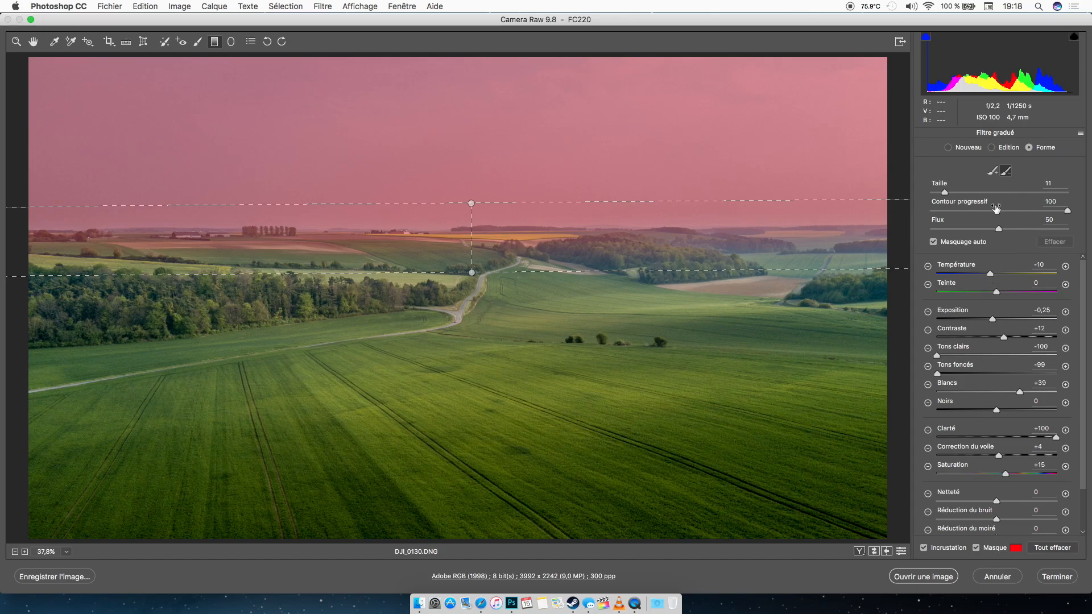
click(973, 210)
click(939, 192)
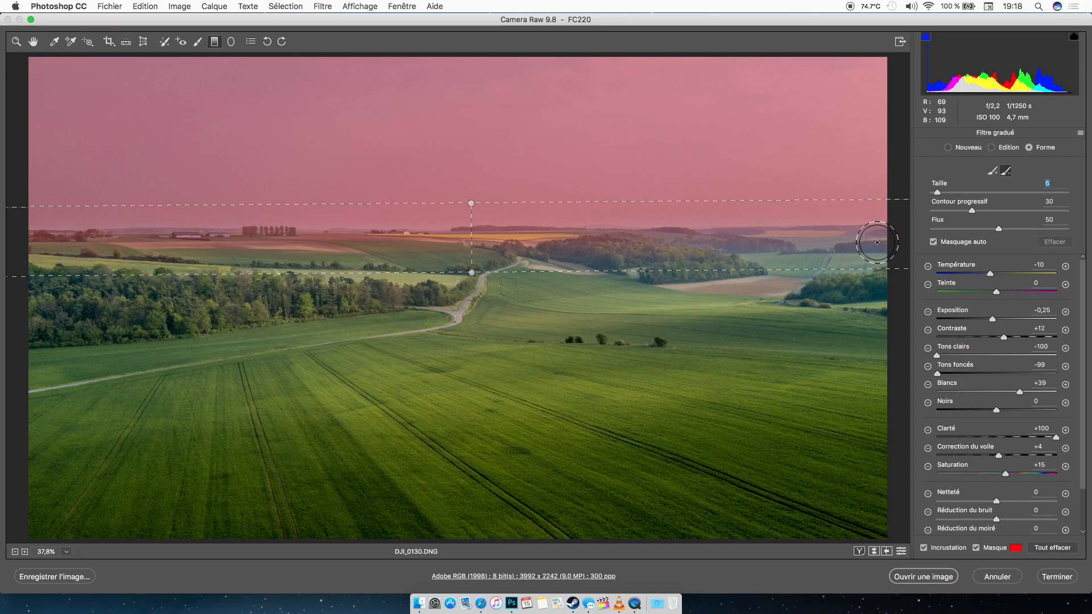
drag(876, 244, 785, 245)
scroll(1004, 510, down, 3)
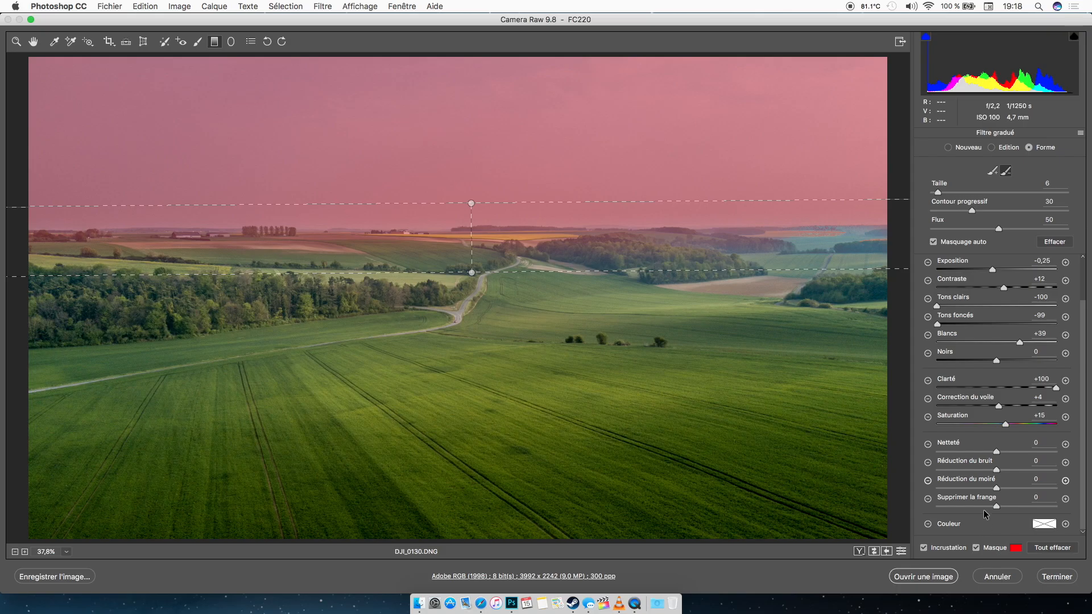
scroll(1001, 507, up, 3)
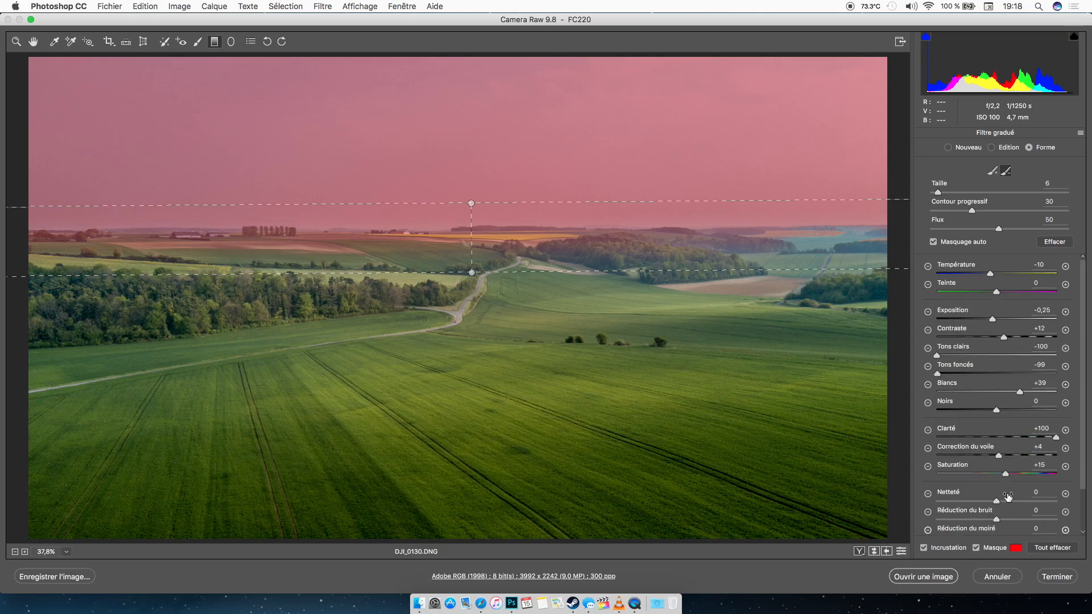
click(939, 245)
mouse_move(840, 250)
mouse_down()
mouse_move(576, 250)
mouse_move(631, 252)
mouse_move(606, 268)
mouse_move(591, 253)
mouse_move(516, 260)
mouse_move(566, 252)
mouse_move(545, 250)
mouse_move(26, 256)
mouse_up()
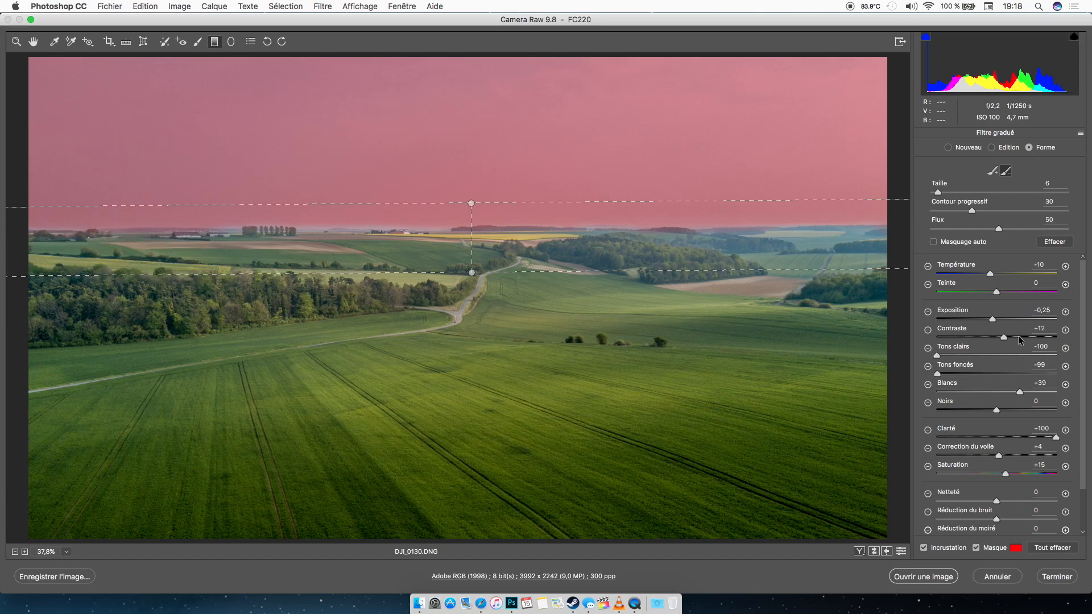
click(977, 548)
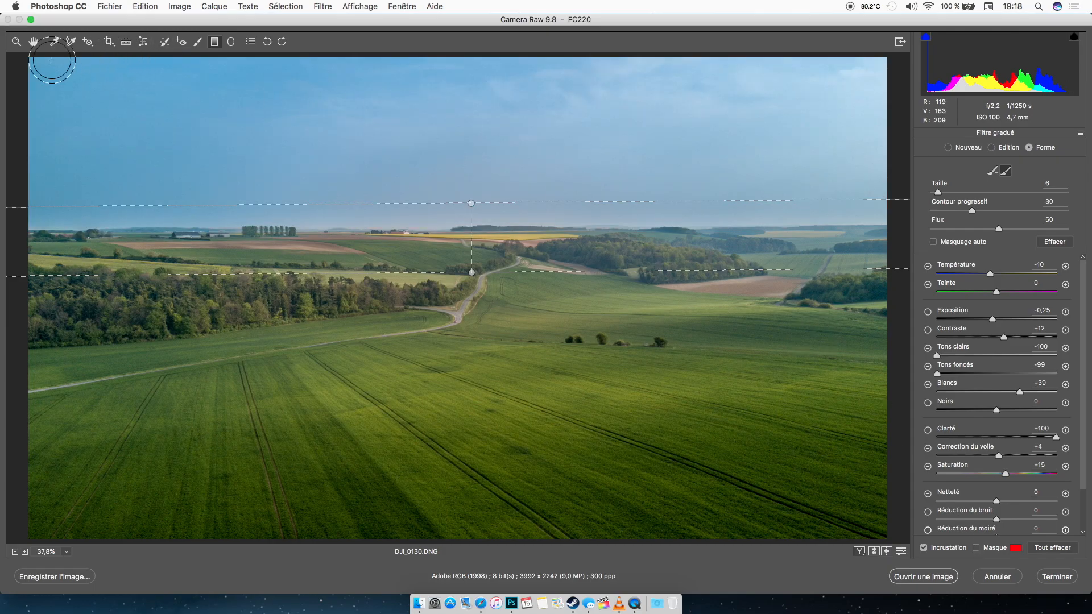
click(16, 41)
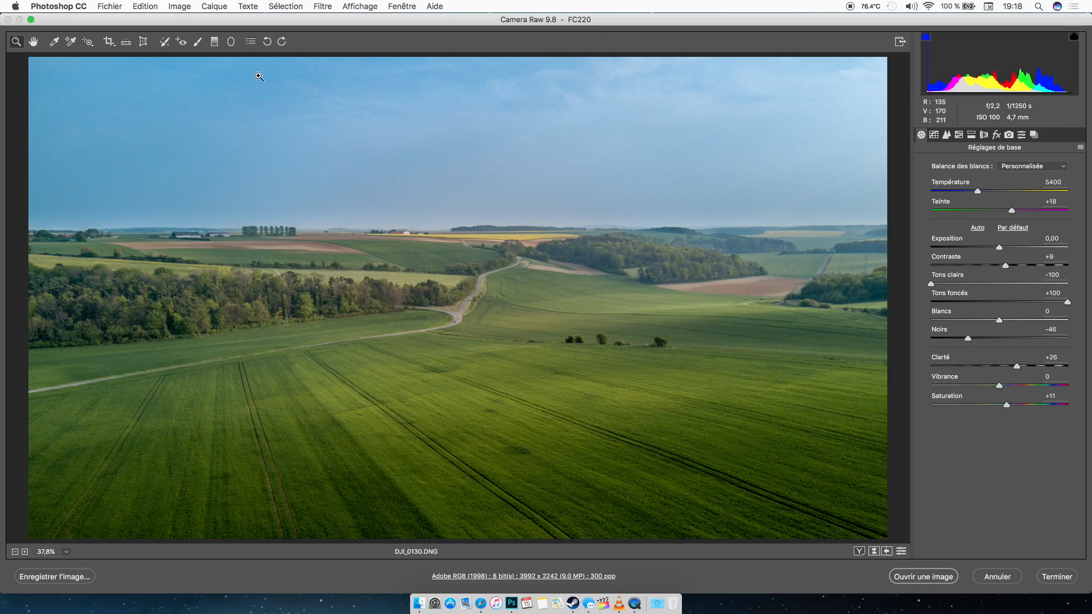
Start a new adjustment brush and reset its clarity, temperature, exposure and contrast to 0
click(197, 42)
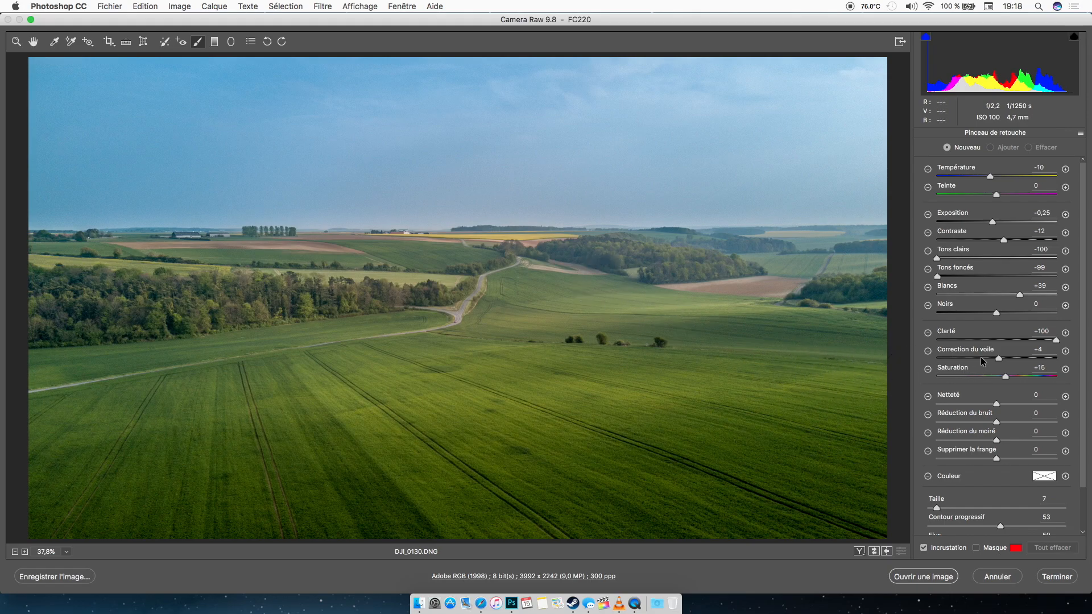
click(1042, 331)
double_click(997, 337)
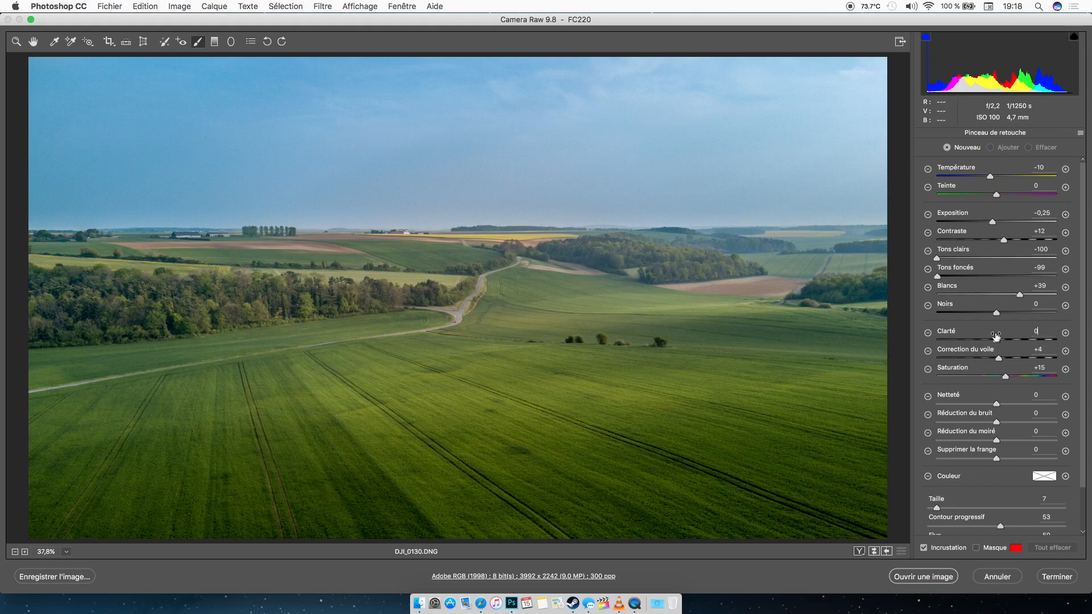
click(1047, 167)
text(0)
click(1051, 211)
text(0)
click(1048, 233)
text(0)
Reset the adjustment brush's highlights, shadows, whites and saturation to 0
click(1052, 249)
text(0)
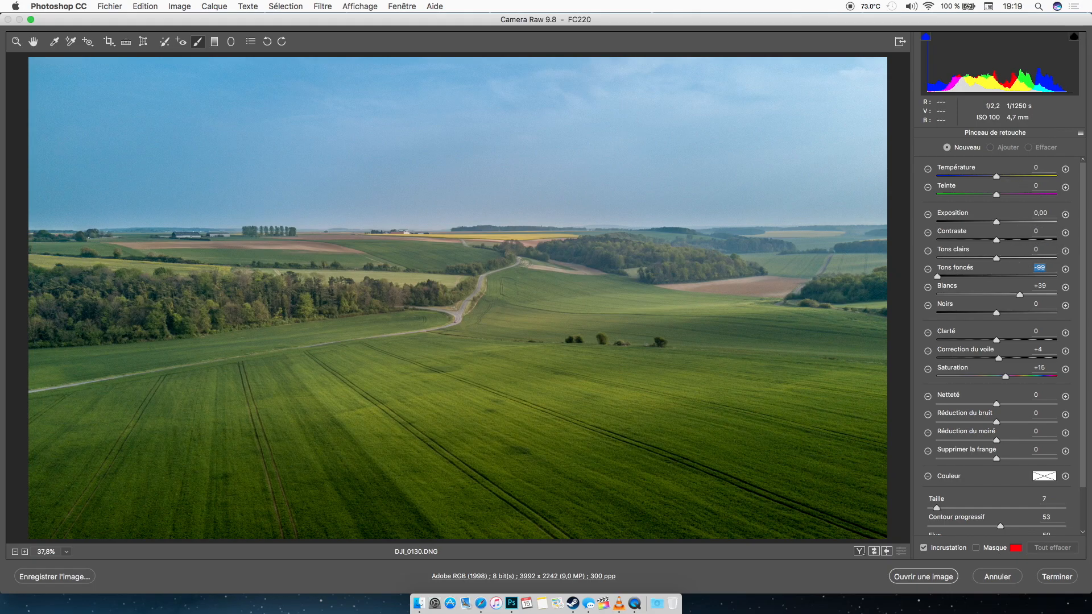
text(0)
click(1051, 287)
text(0)
click(1048, 367)
text(0)
Paint the distant fields and woods below the horizon with the adjustment brush, using a dehaze of +33
click(1031, 359)
drag(872, 254, 568, 263)
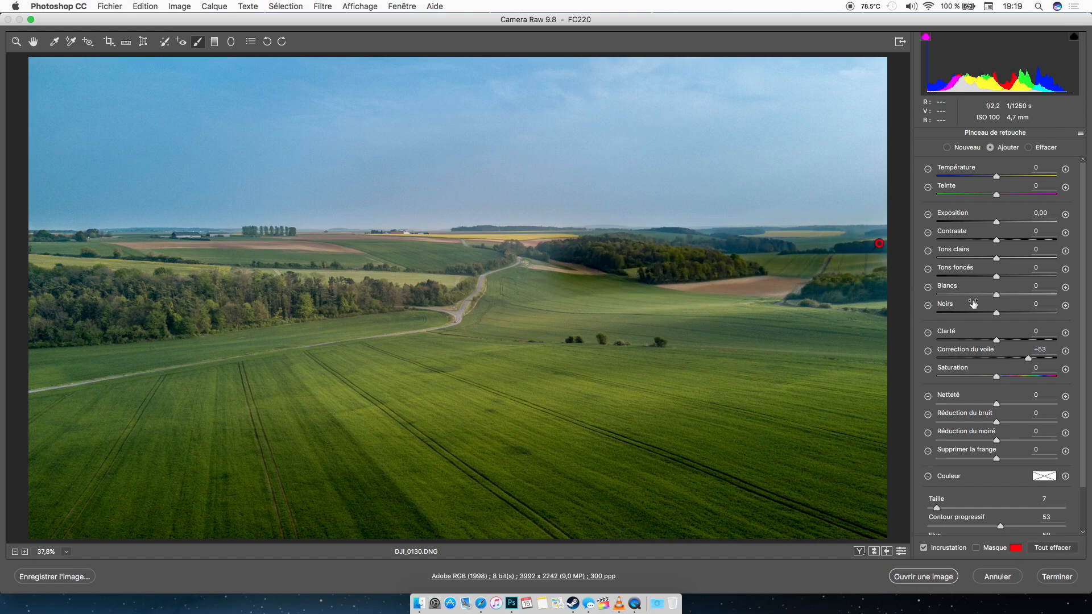
drag(1029, 357, 1016, 357)
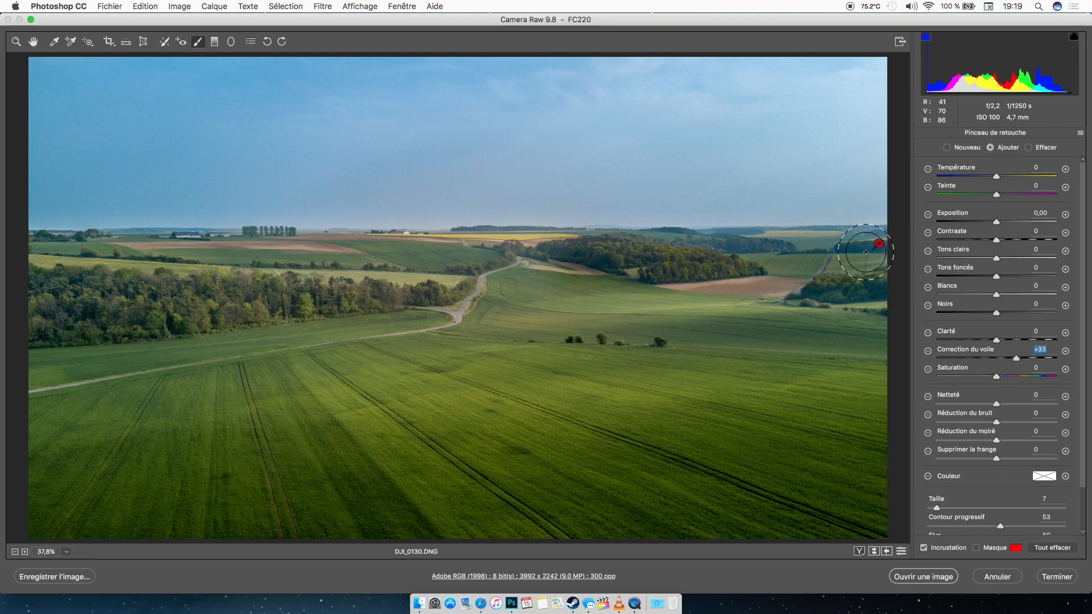
mouse_move(863, 252)
mouse_down()
mouse_move(34, 258)
mouse_move(46, 274)
mouse_move(232, 285)
mouse_move(200, 296)
mouse_move(64, 293)
mouse_move(68, 325)
mouse_move(537, 286)
mouse_move(542, 299)
mouse_move(269, 336)
mouse_move(29, 347)
mouse_move(83, 371)
mouse_move(423, 366)
mouse_move(616, 340)
mouse_move(491, 317)
mouse_move(624, 318)
mouse_move(869, 293)
mouse_move(586, 285)
mouse_move(907, 276)
mouse_move(735, 358)
mouse_move(463, 374)
mouse_move(785, 343)
mouse_move(91, 326)
mouse_up()
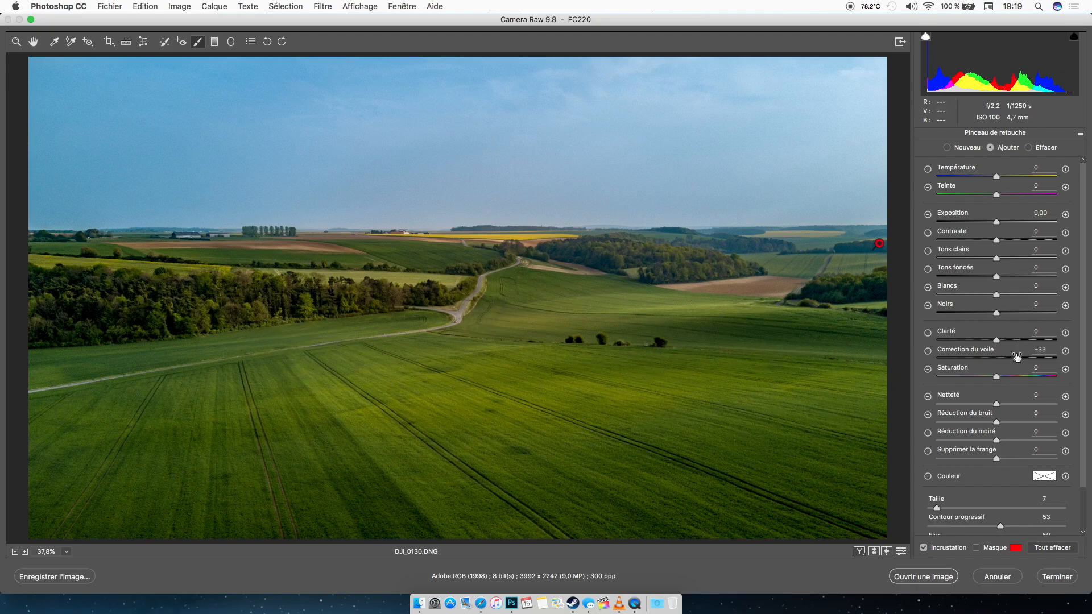
Set the adjustment brush's dehaze to +26 for the painted distant fields and woods
drag(1018, 356, 1011, 357)
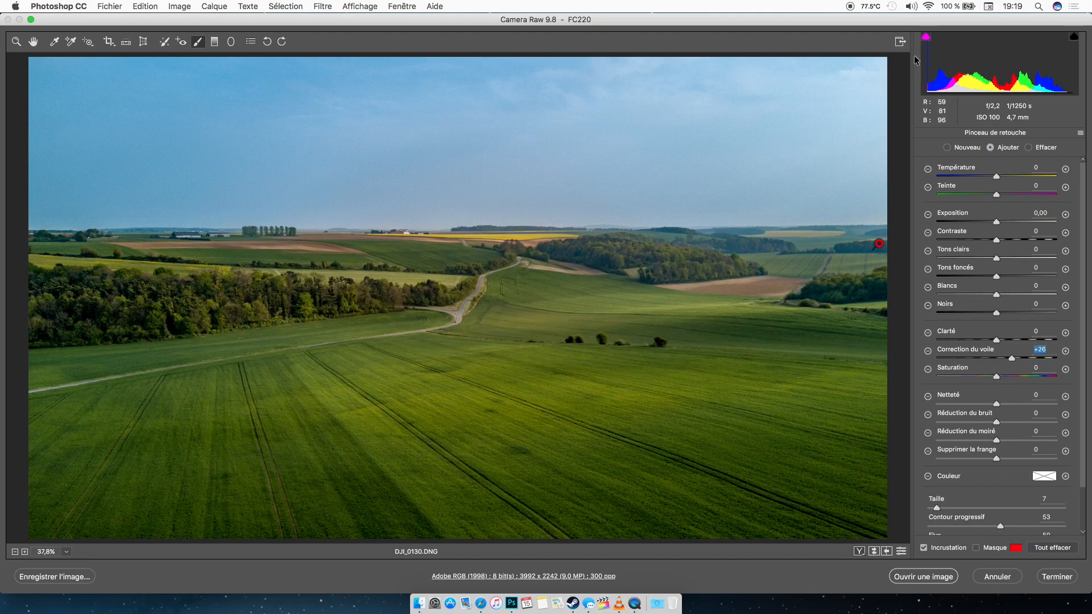
Turn on the shadow clipping warning and set the whole photo's blacks to -31
click(926, 37)
click(15, 40)
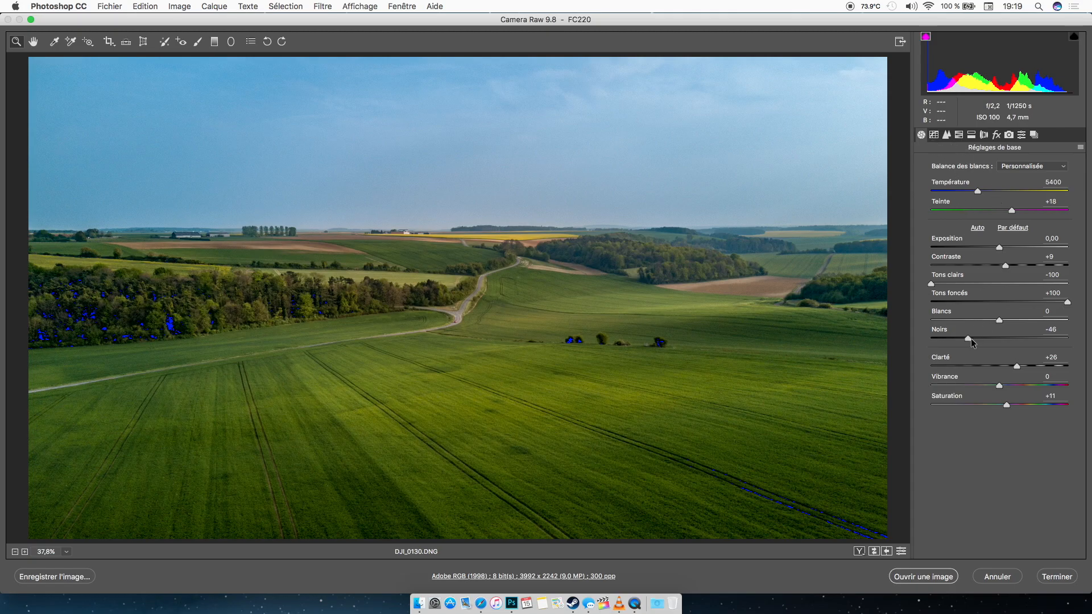
drag(971, 339, 980, 340)
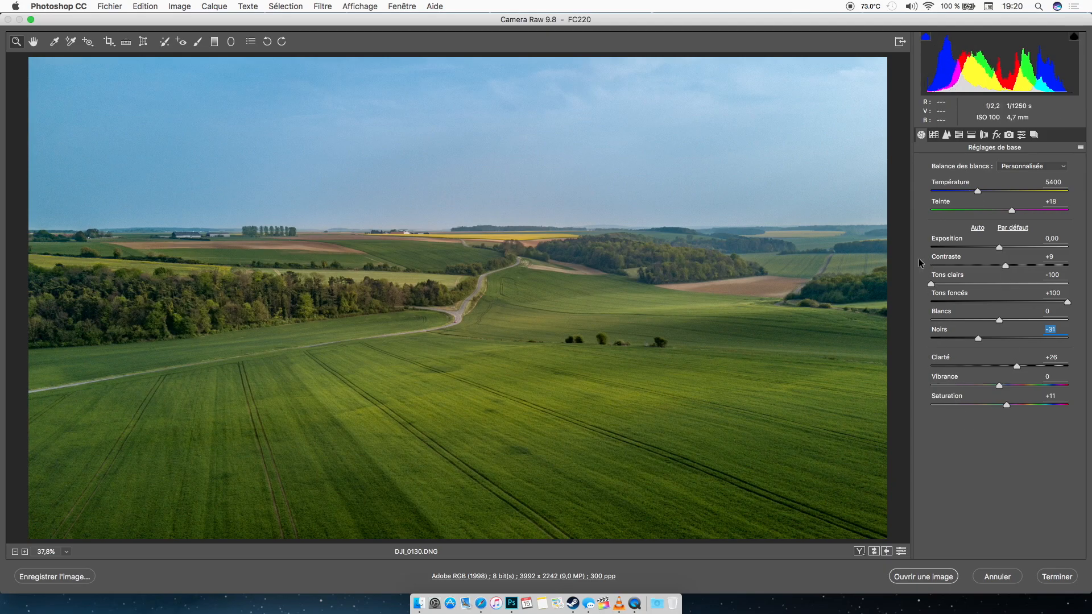
Draw a vertical graduated filter from the fields just below the horizon up into the lower sky and reset its dehaze to 0
click(213, 41)
drag(478, 292, 477, 199)
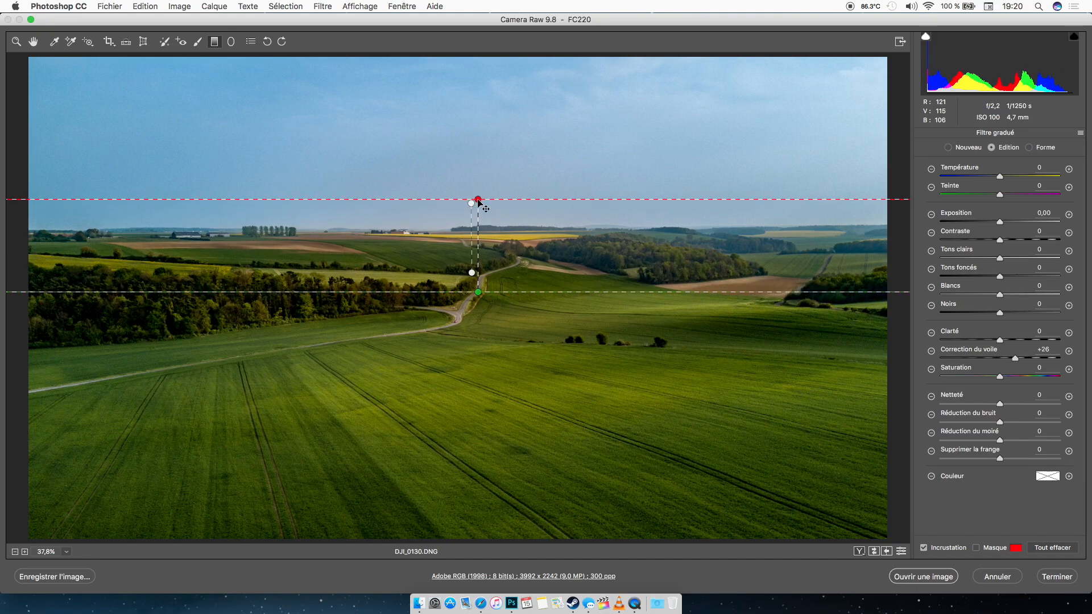
click(1050, 351)
double_click(985, 354)
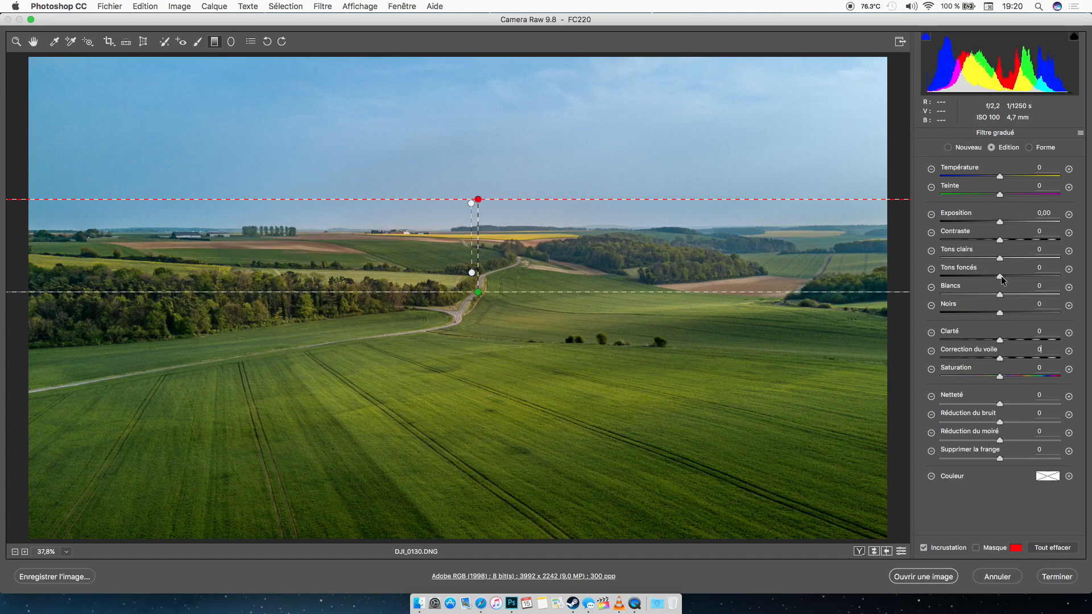
Set the land graduated filter's whites to +49, temperature to +3 and saturation to +6, and the whole photo's clarity to +37
drag(1003, 295, 1029, 292)
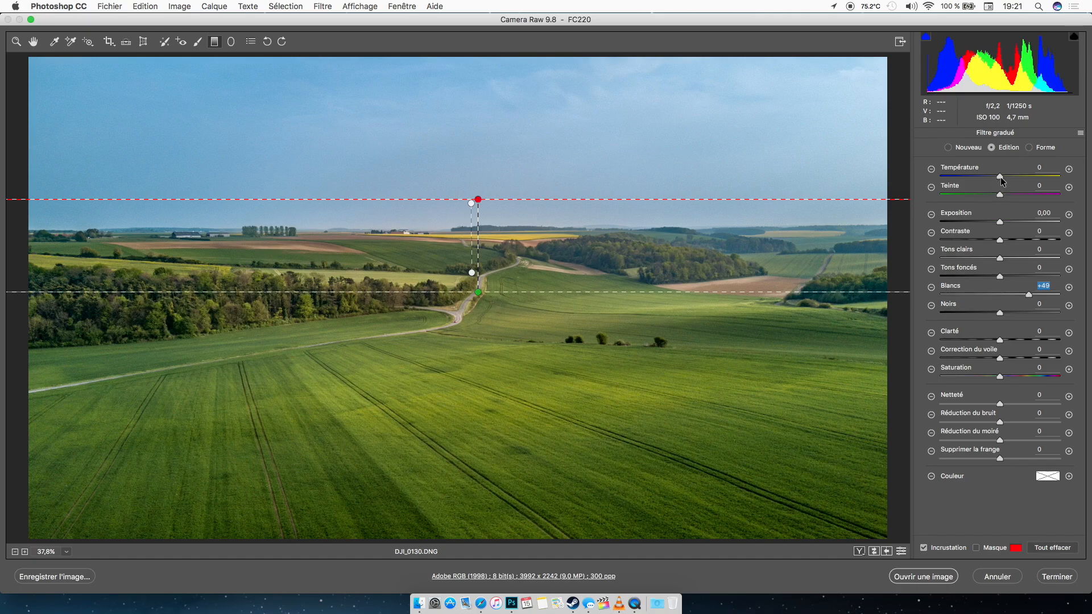
drag(1001, 177, 1002, 179)
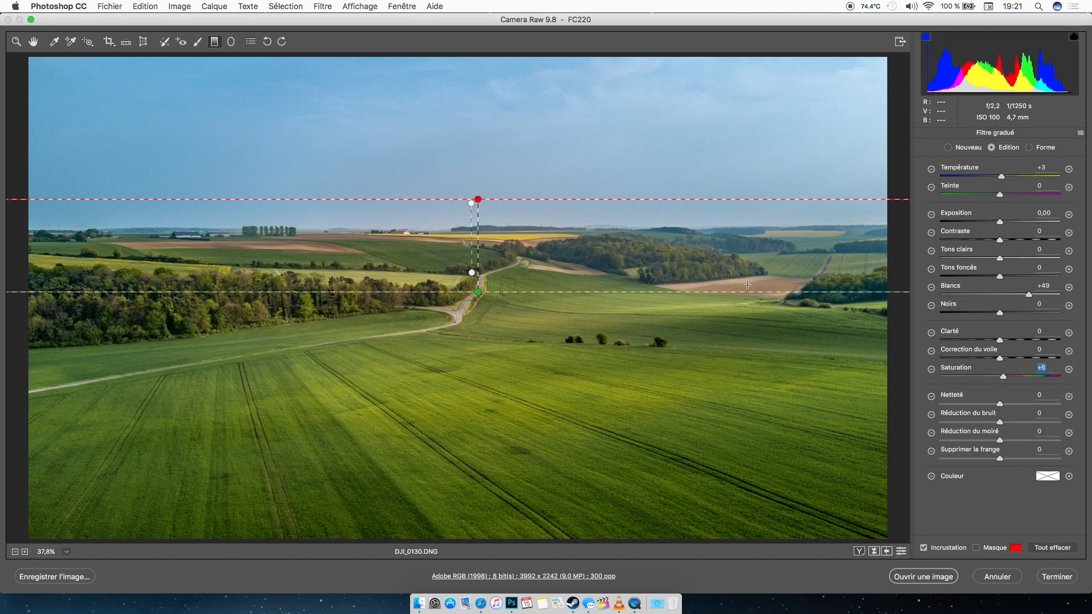
key(z)
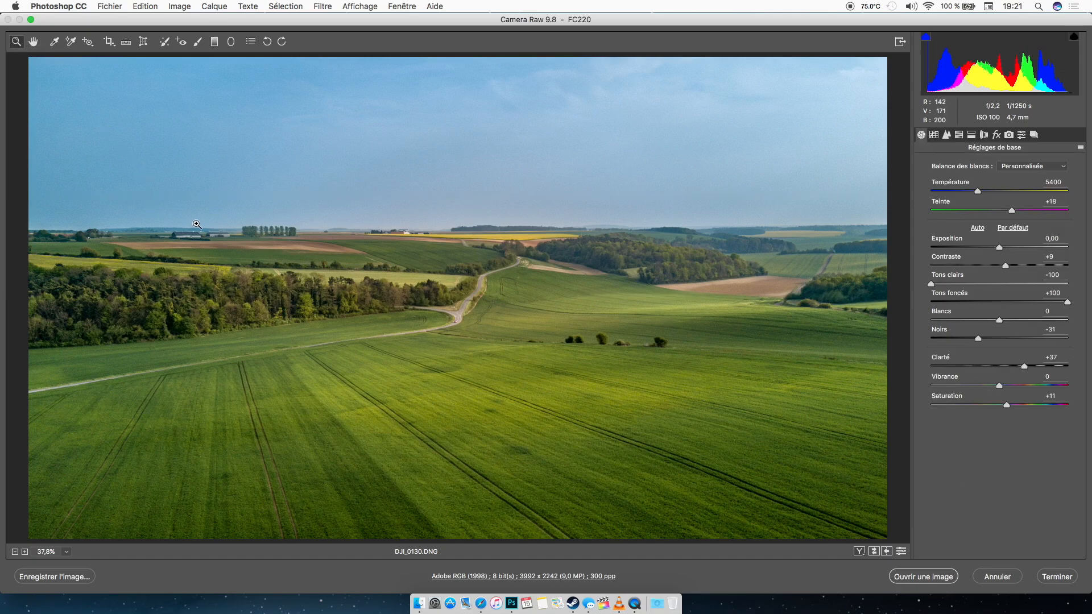
Sharpen the photo with an amount of 40, detail 30 and masking 59, judging it on the row of trees at the horizon
drag(237, 218, 338, 284)
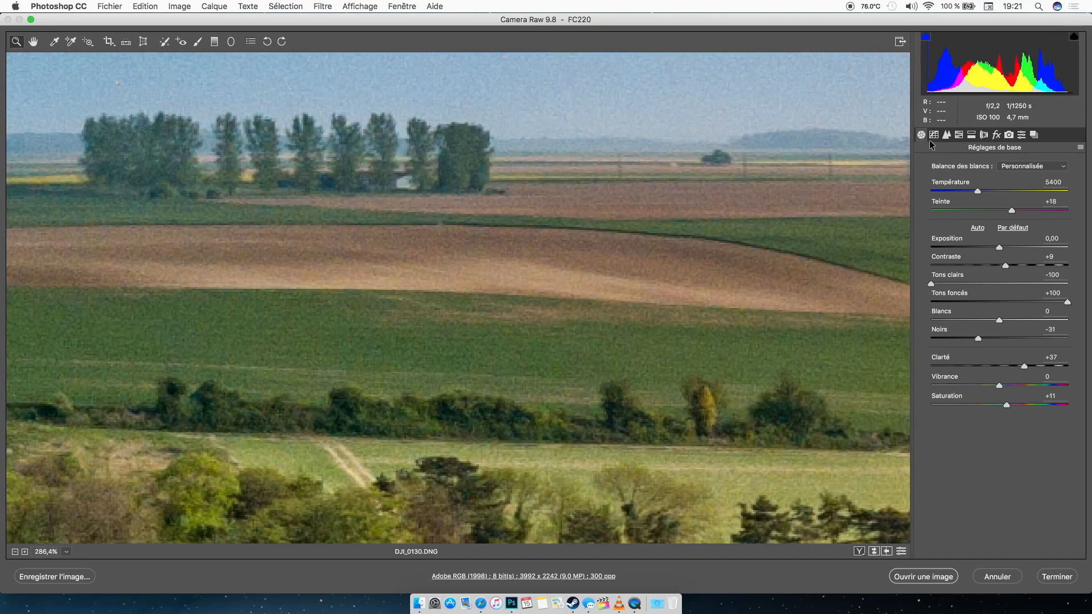
click(946, 134)
click(969, 183)
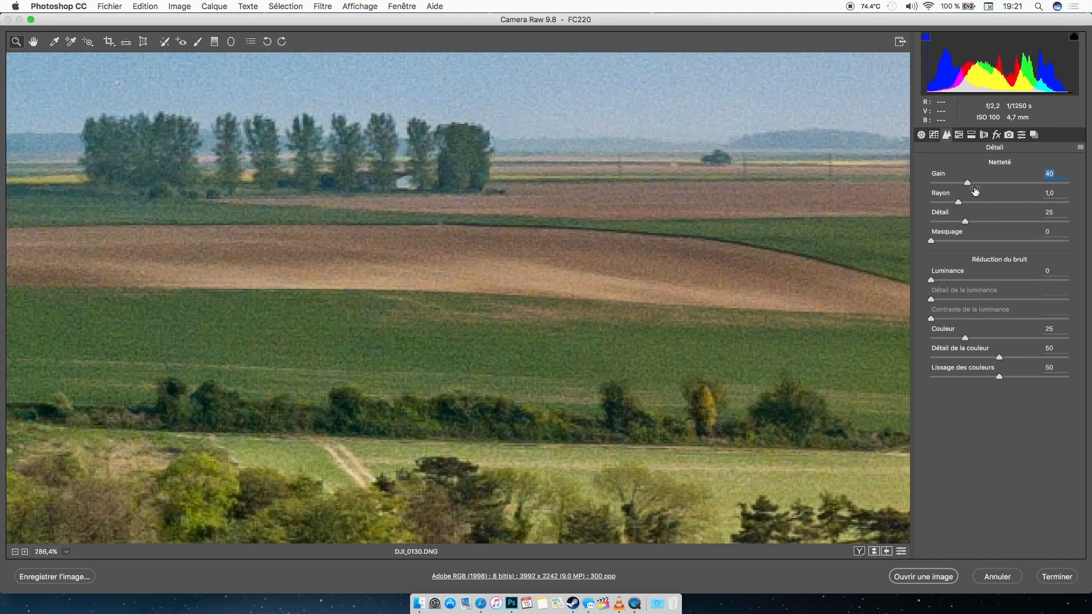
click(972, 221)
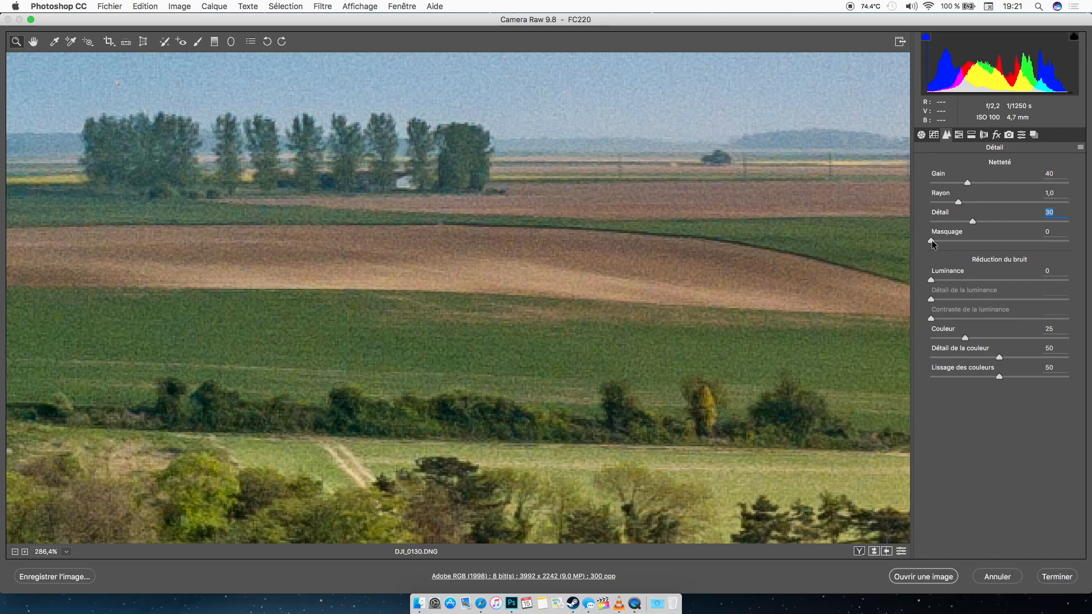
drag(932, 240, 1013, 242)
Set the luminance noise reduction to 28 and return to the whole photo
drag(934, 279, 970, 281)
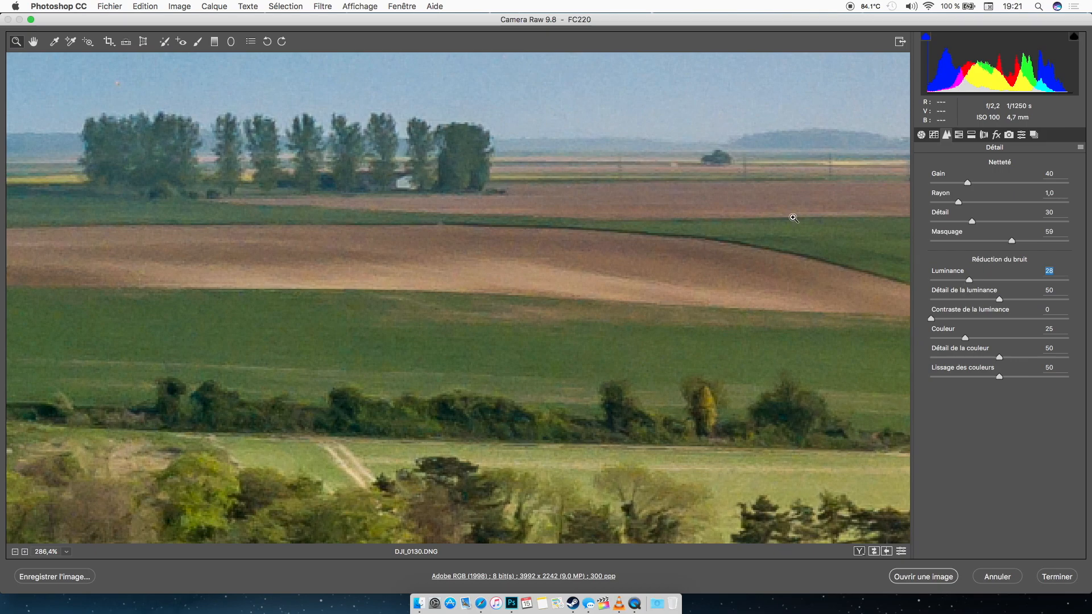
right_click(456, 275)
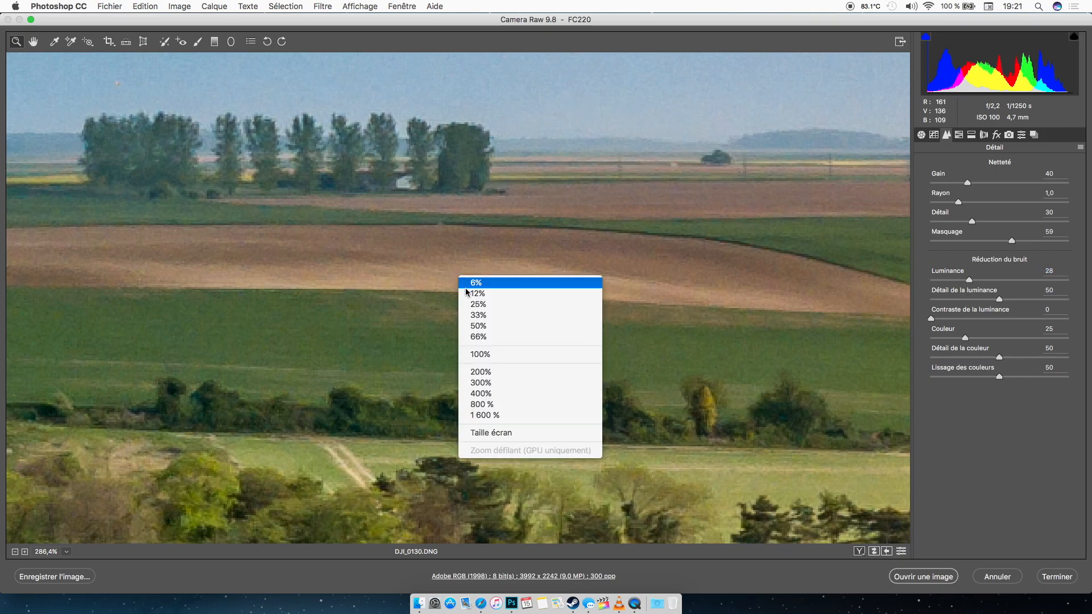
click(491, 434)
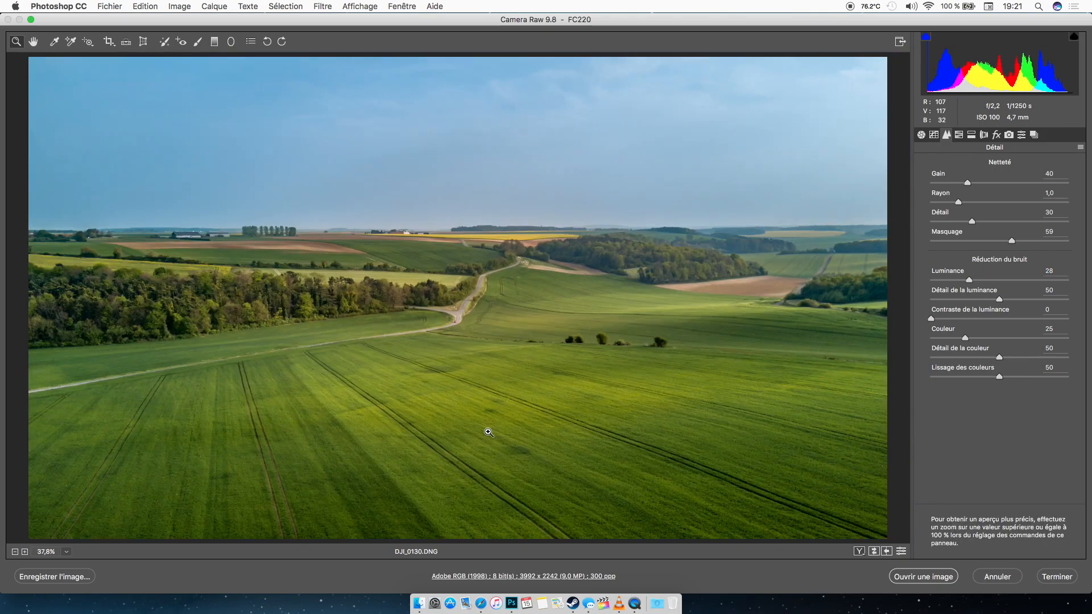
Compare the original and edited photo in the before/after views, ending on the single edited view
click(859, 552)
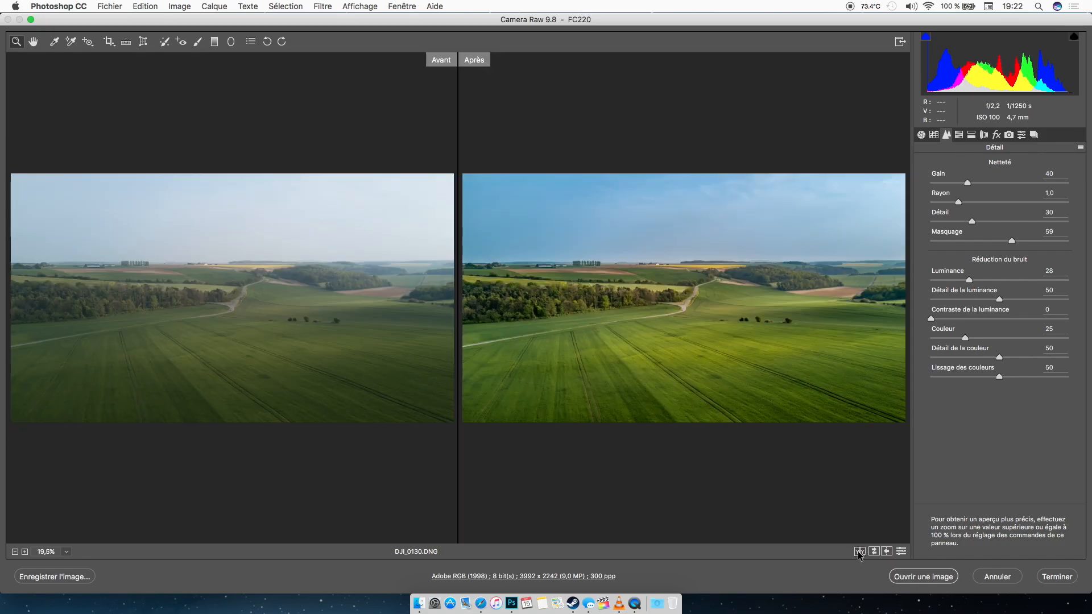
click(858, 551)
click(857, 551)
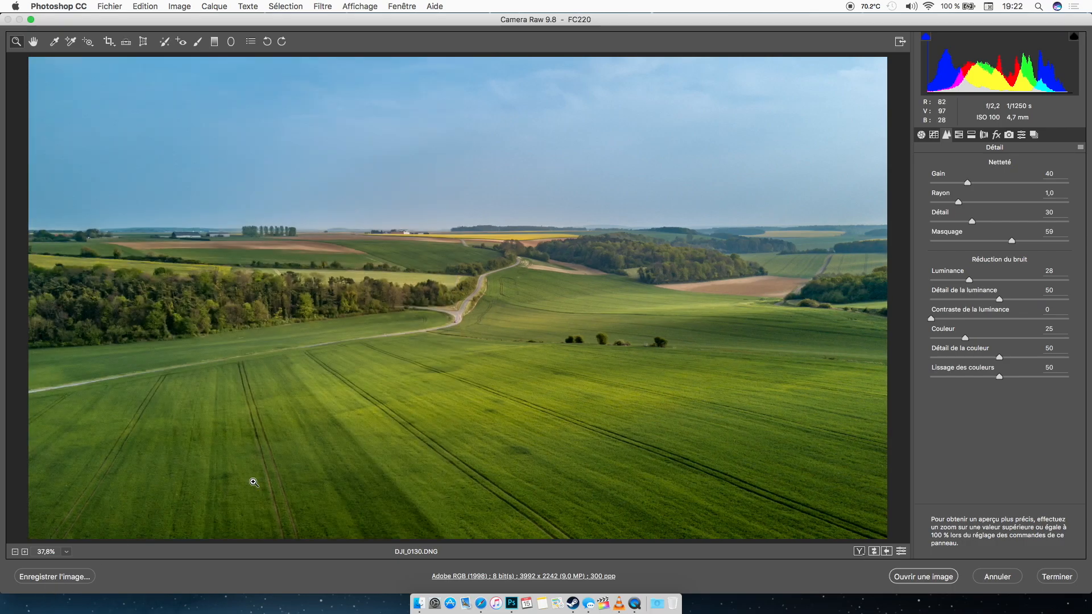
Save the edited photo to the desktop as DJI_0130.jpg, a JPEG of quality 12 in Adobe RGB (1998) at 300 pixels per inch
click(54, 578)
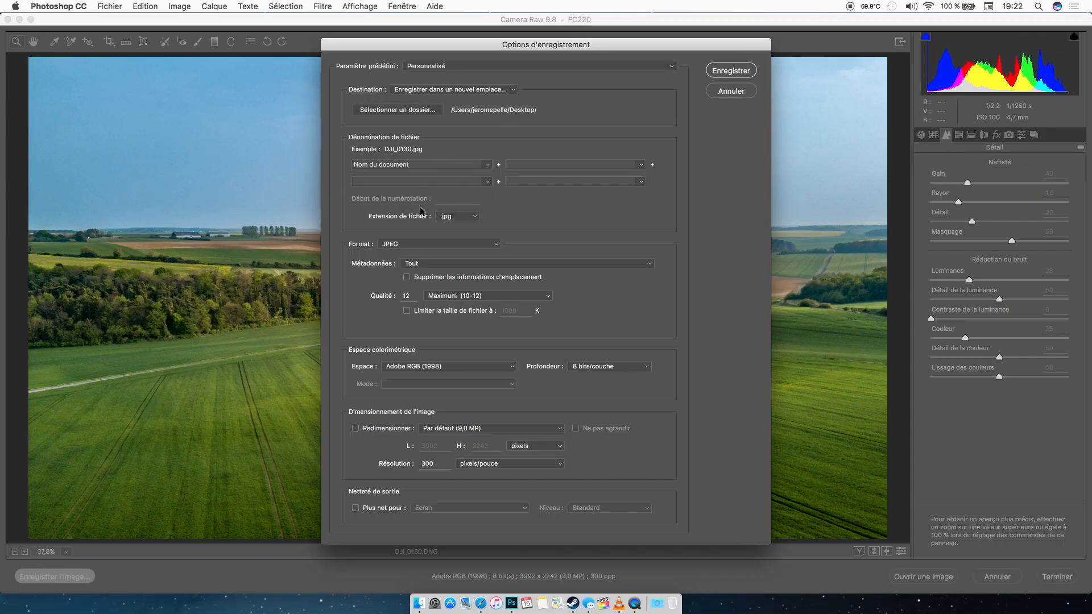
click(737, 73)
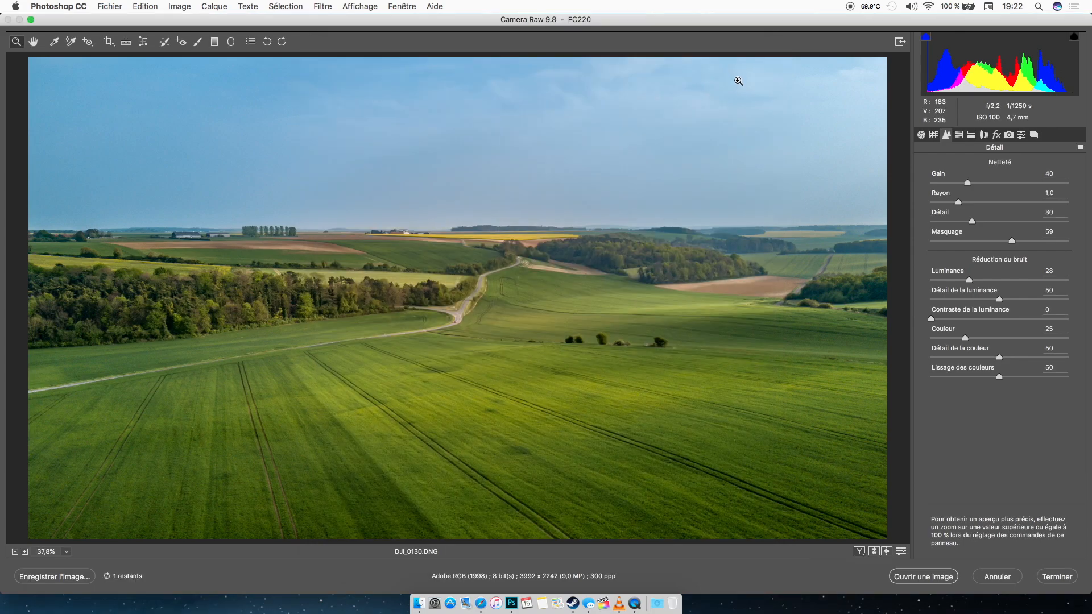